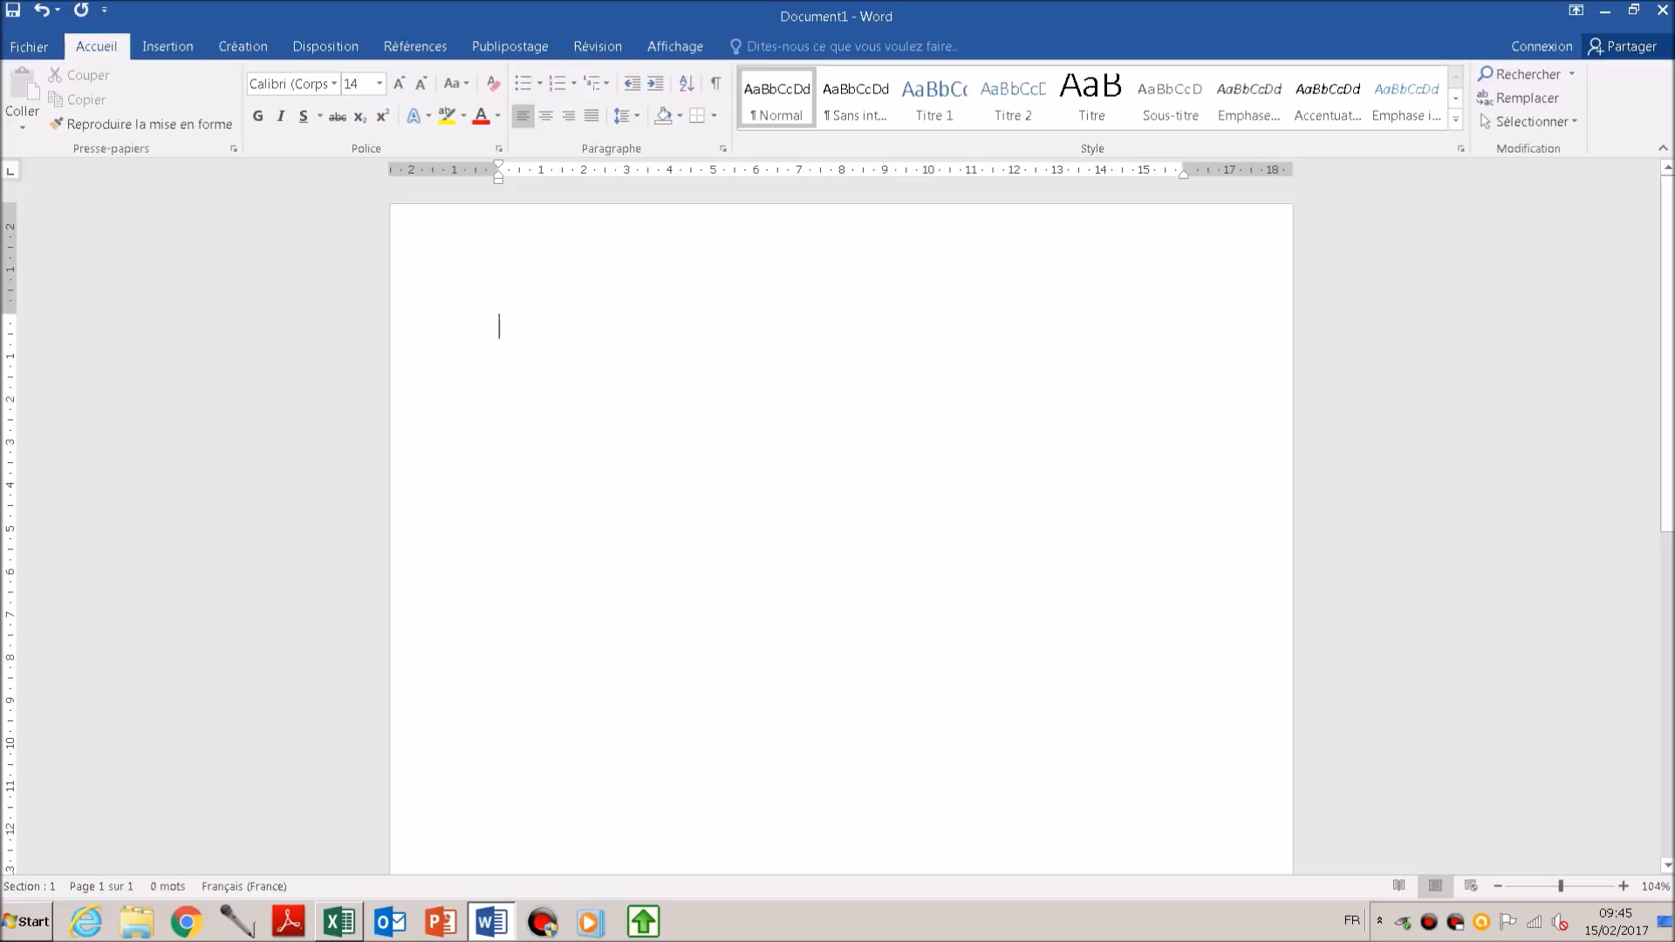
Use the existing list adresses.xlsx on the USB DISK (K:) as merge recipients, with table Sheet1$ and its first row as column headers
click(510, 46)
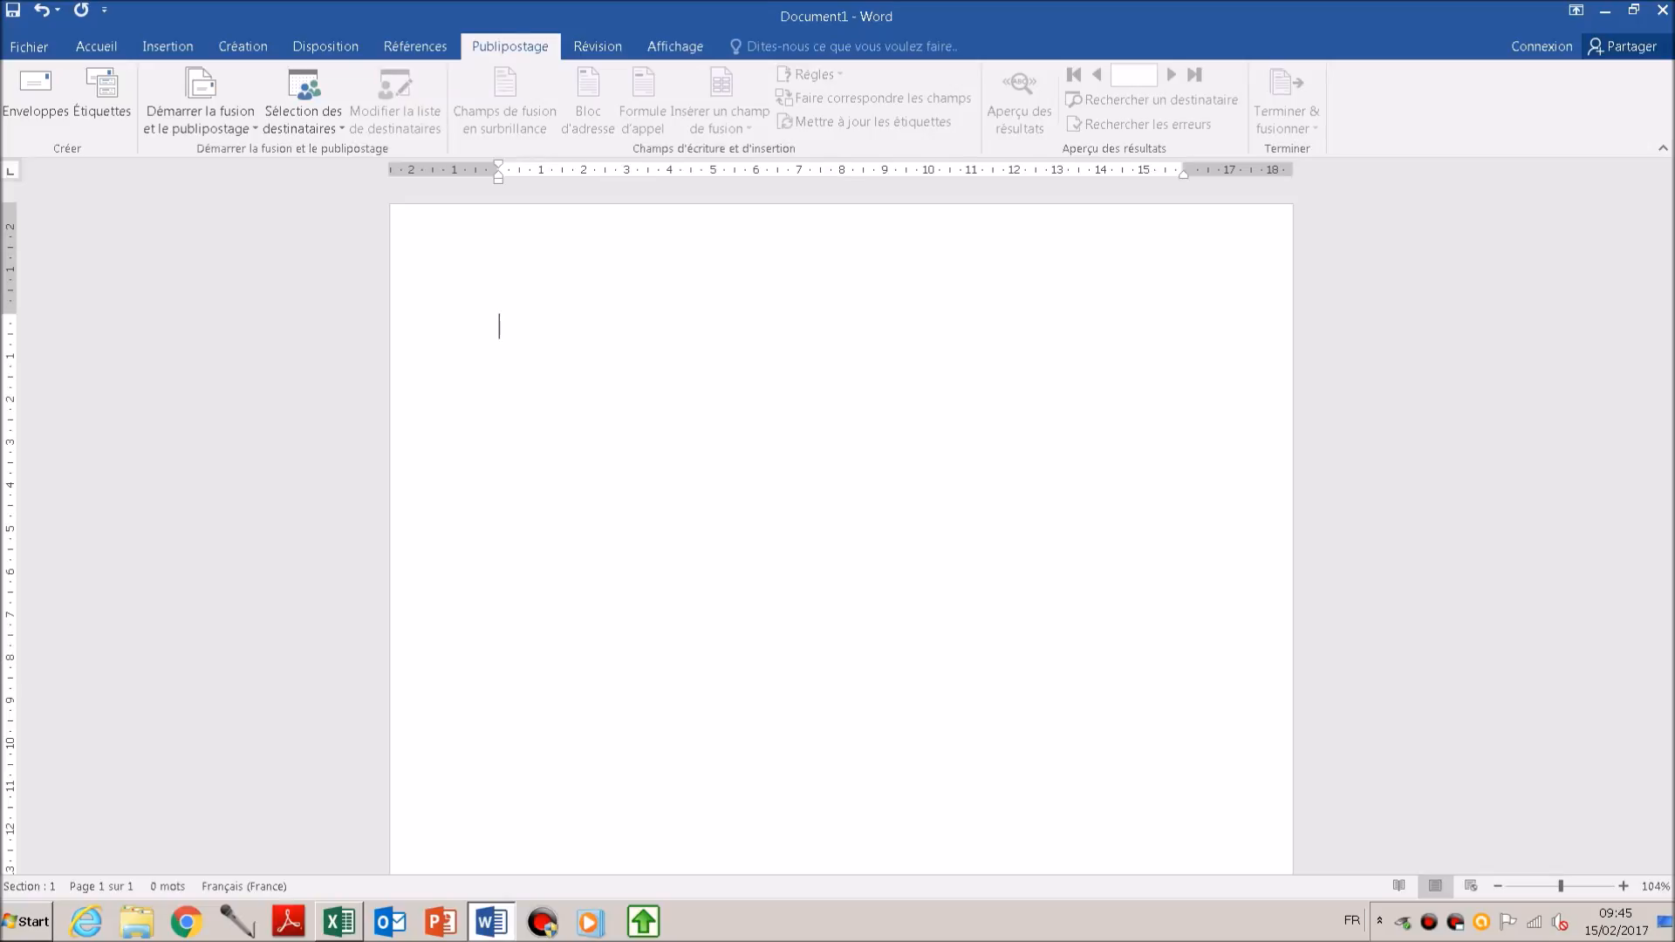
click(304, 98)
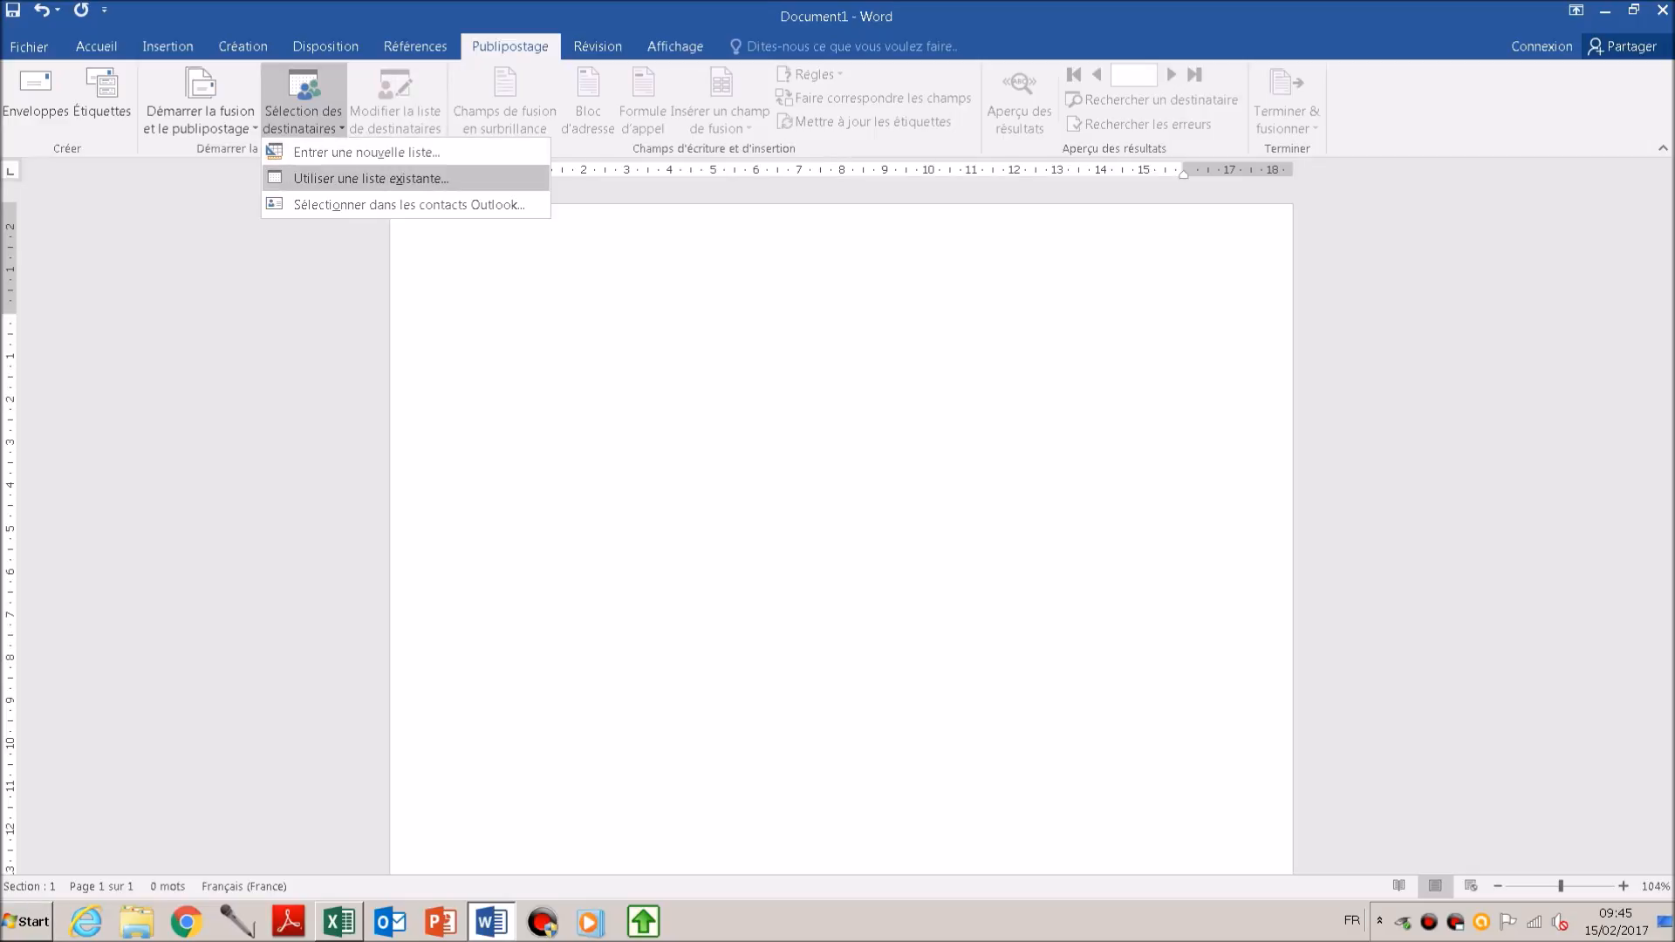
click(370, 178)
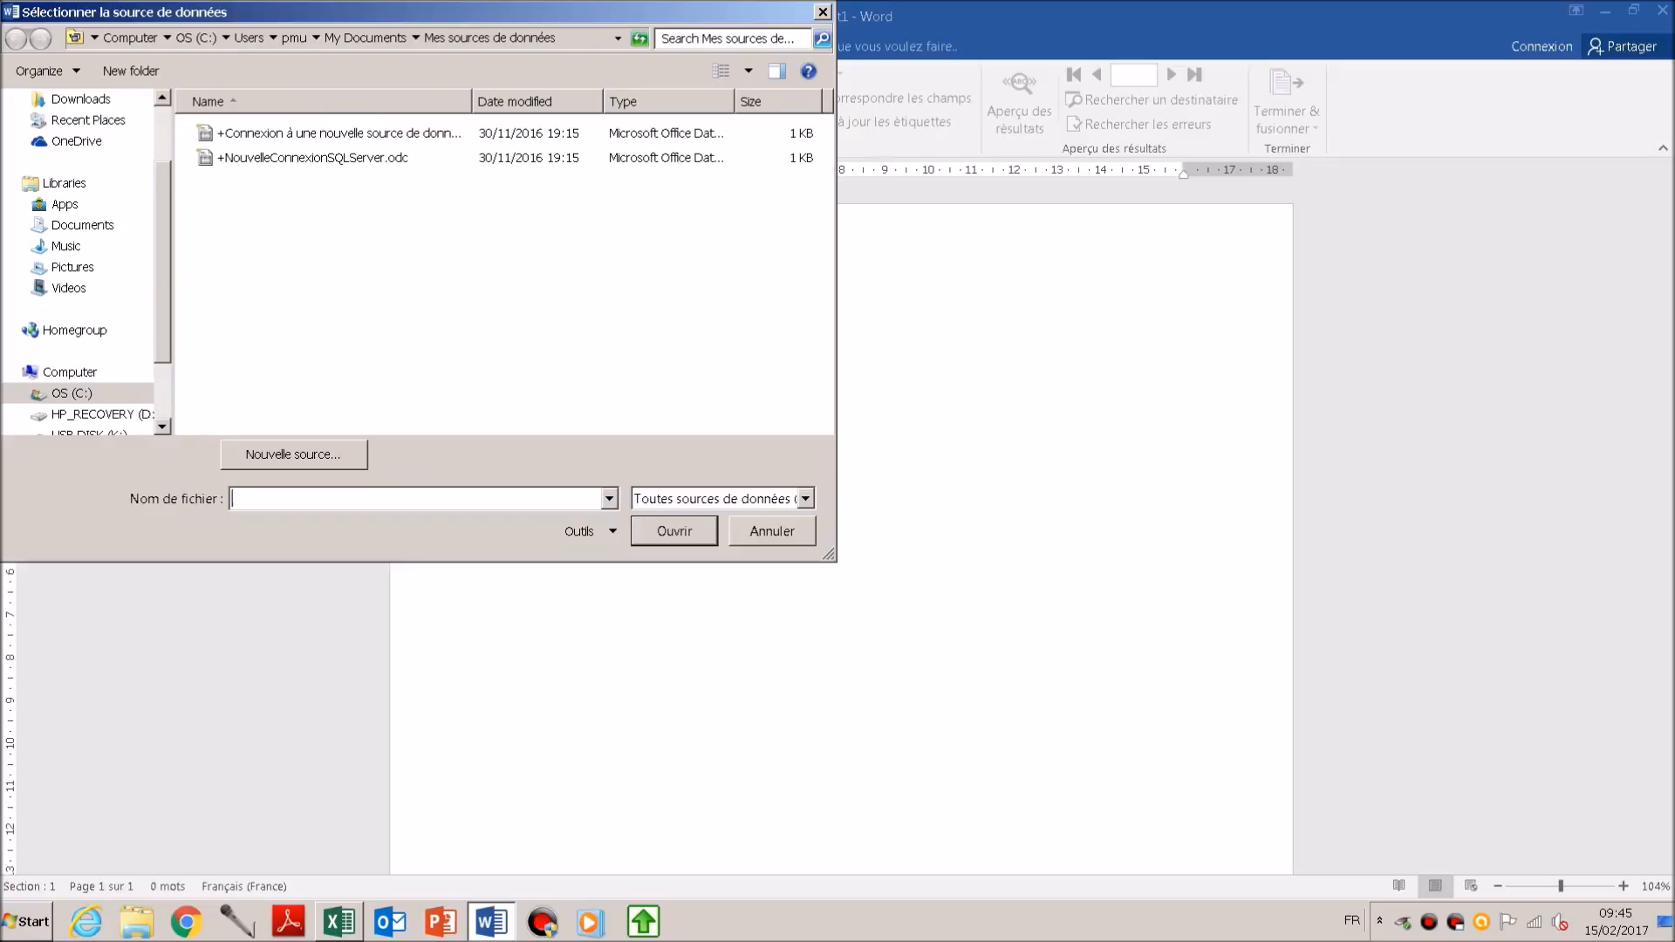
scroll(87, 280, down, 1)
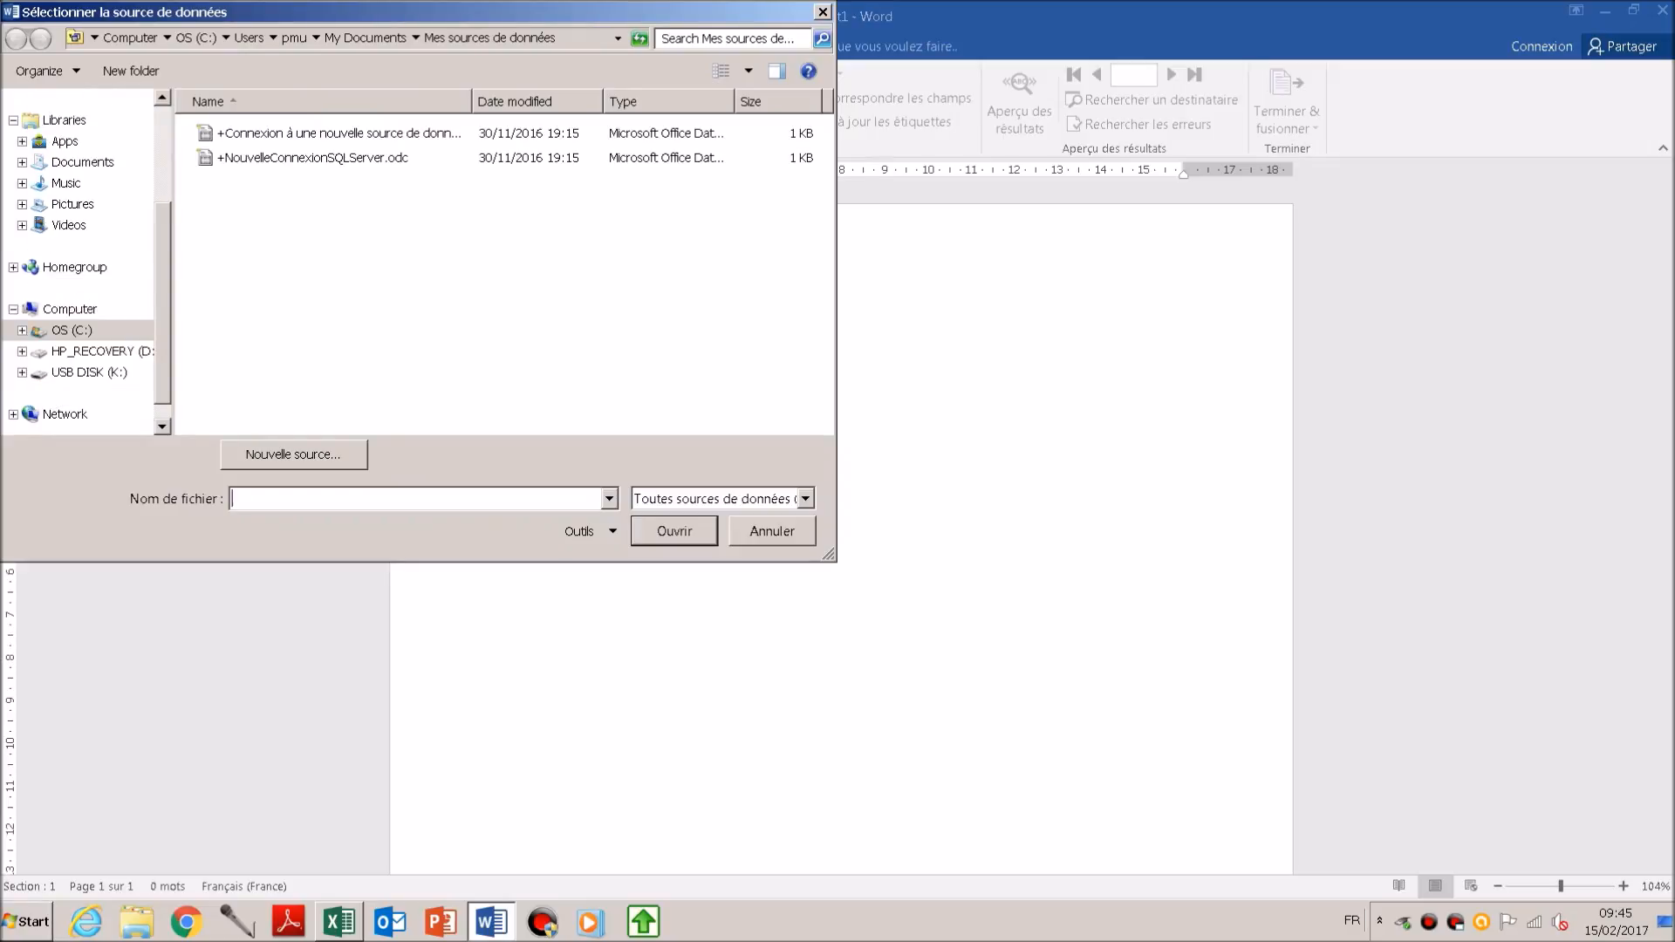
click(87, 373)
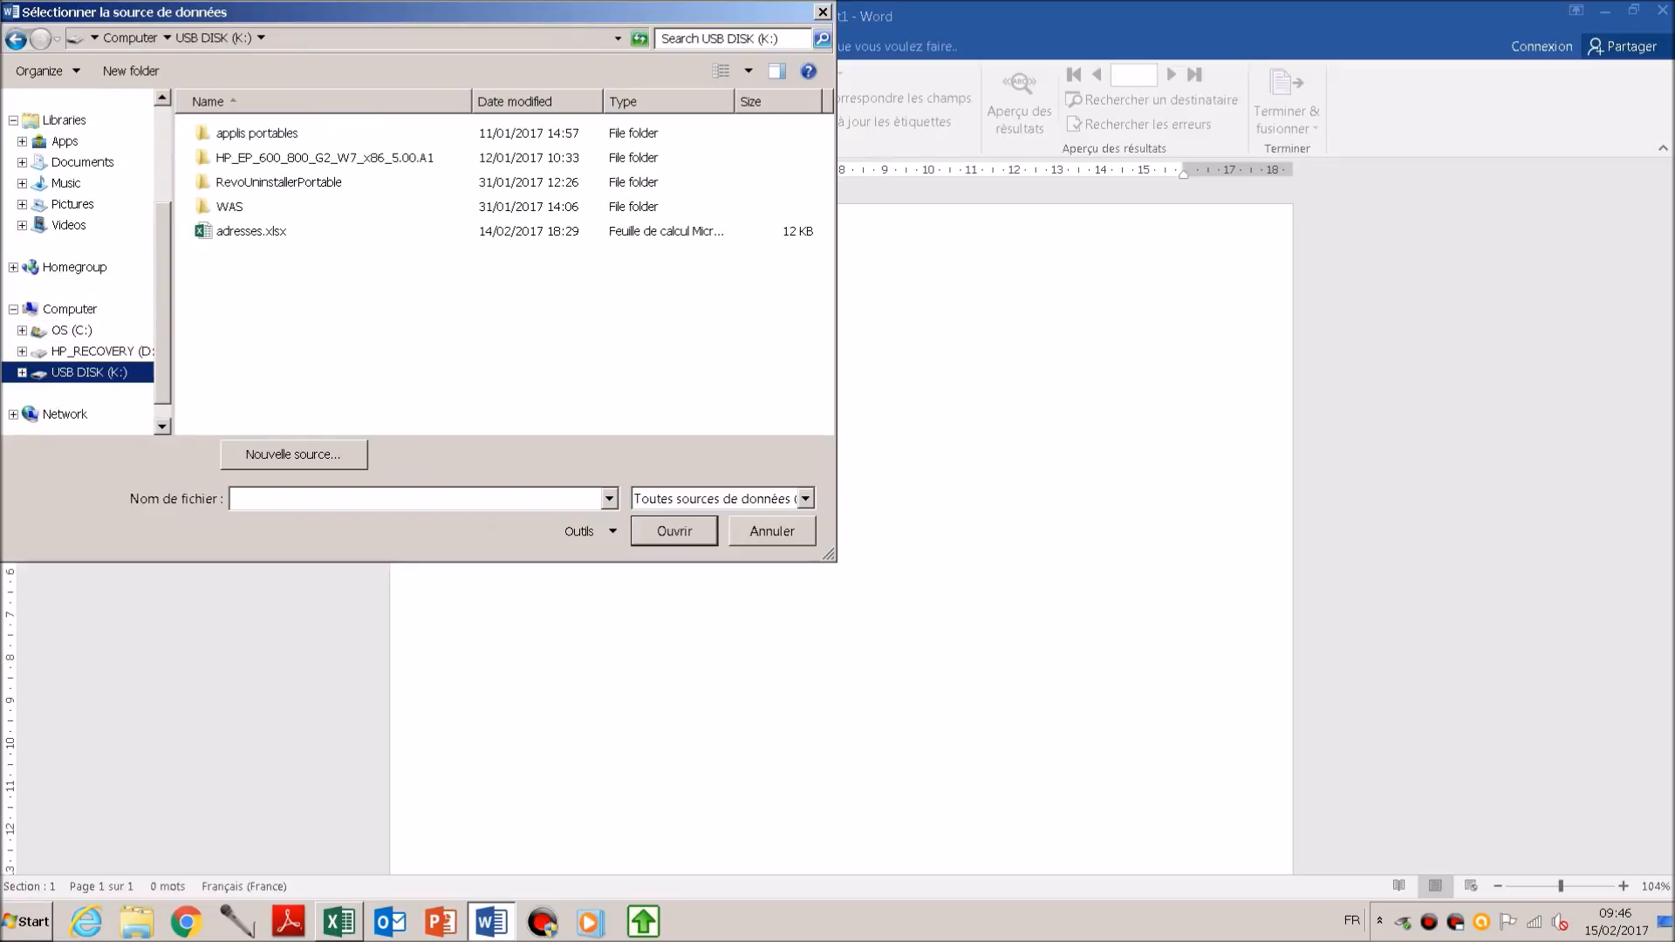
double_click(252, 231)
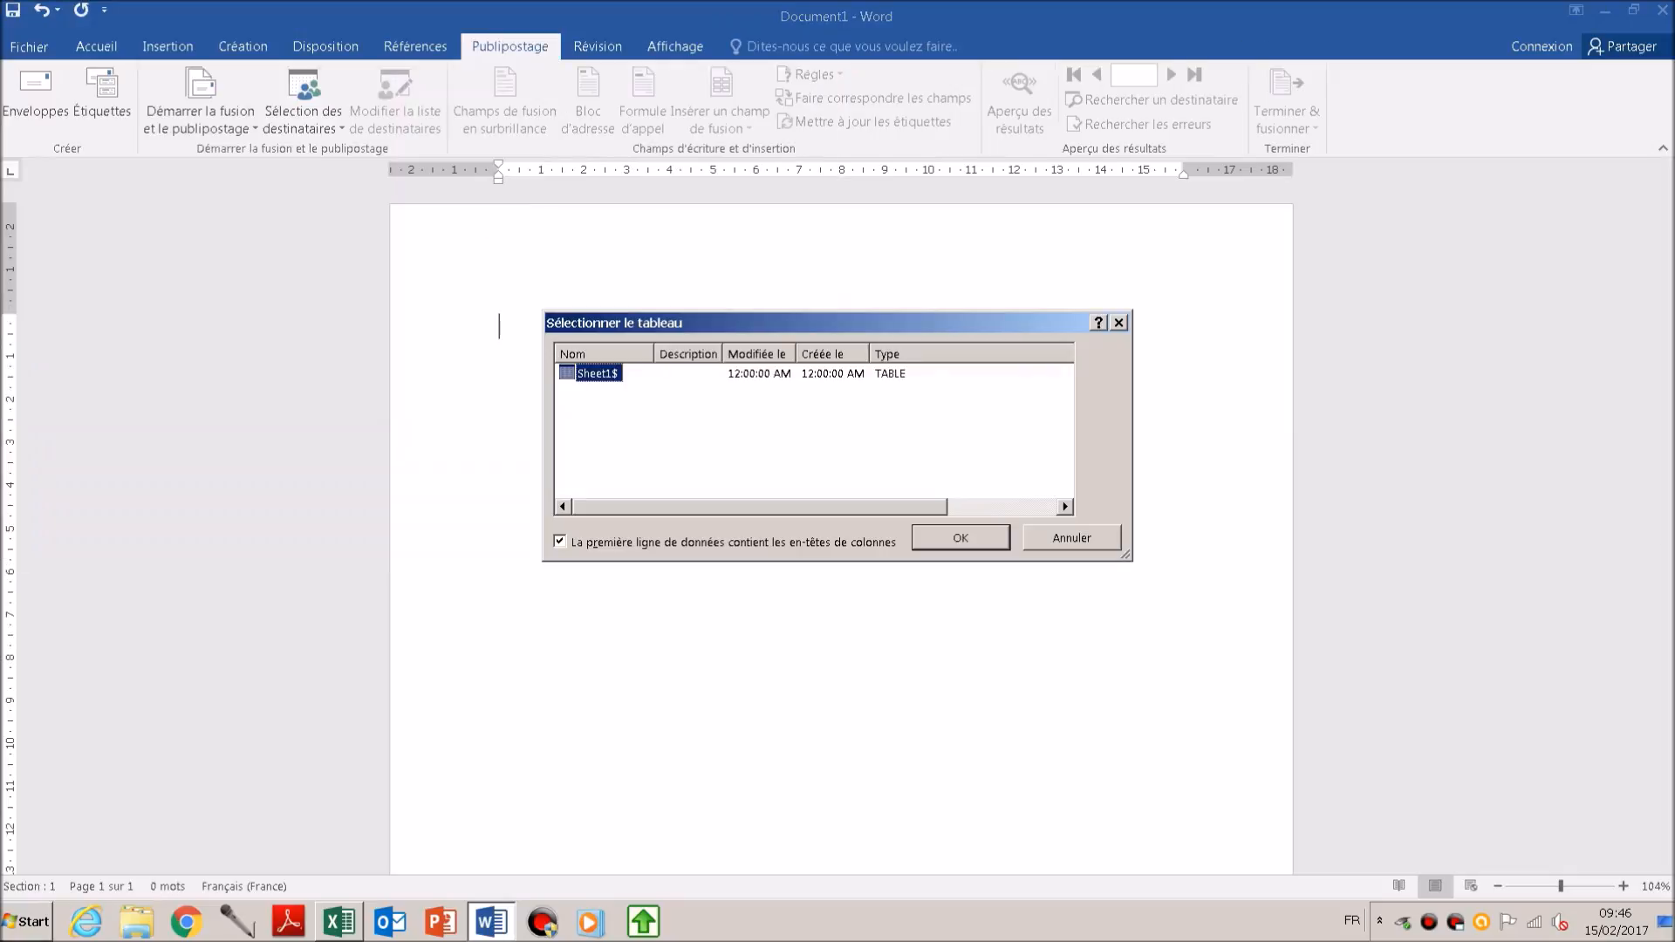
key(Return)
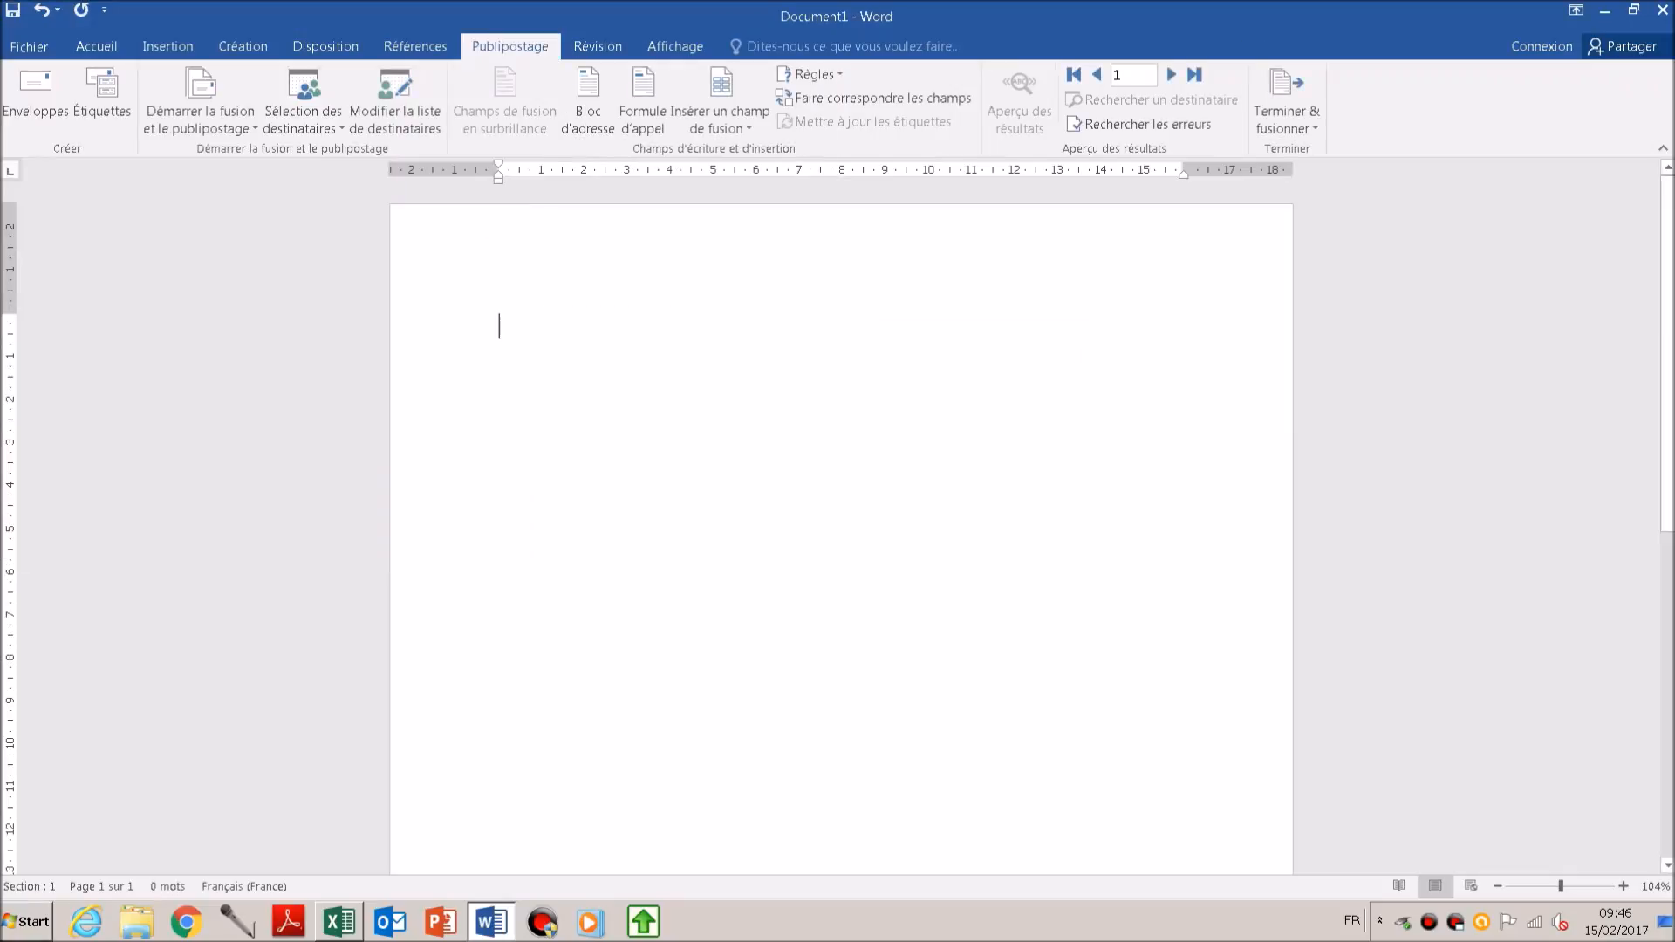
Set the merge type to labels, using Microsoft's "30 par page" address label, 2.54 cm high and 6.67 cm wide
click(200, 103)
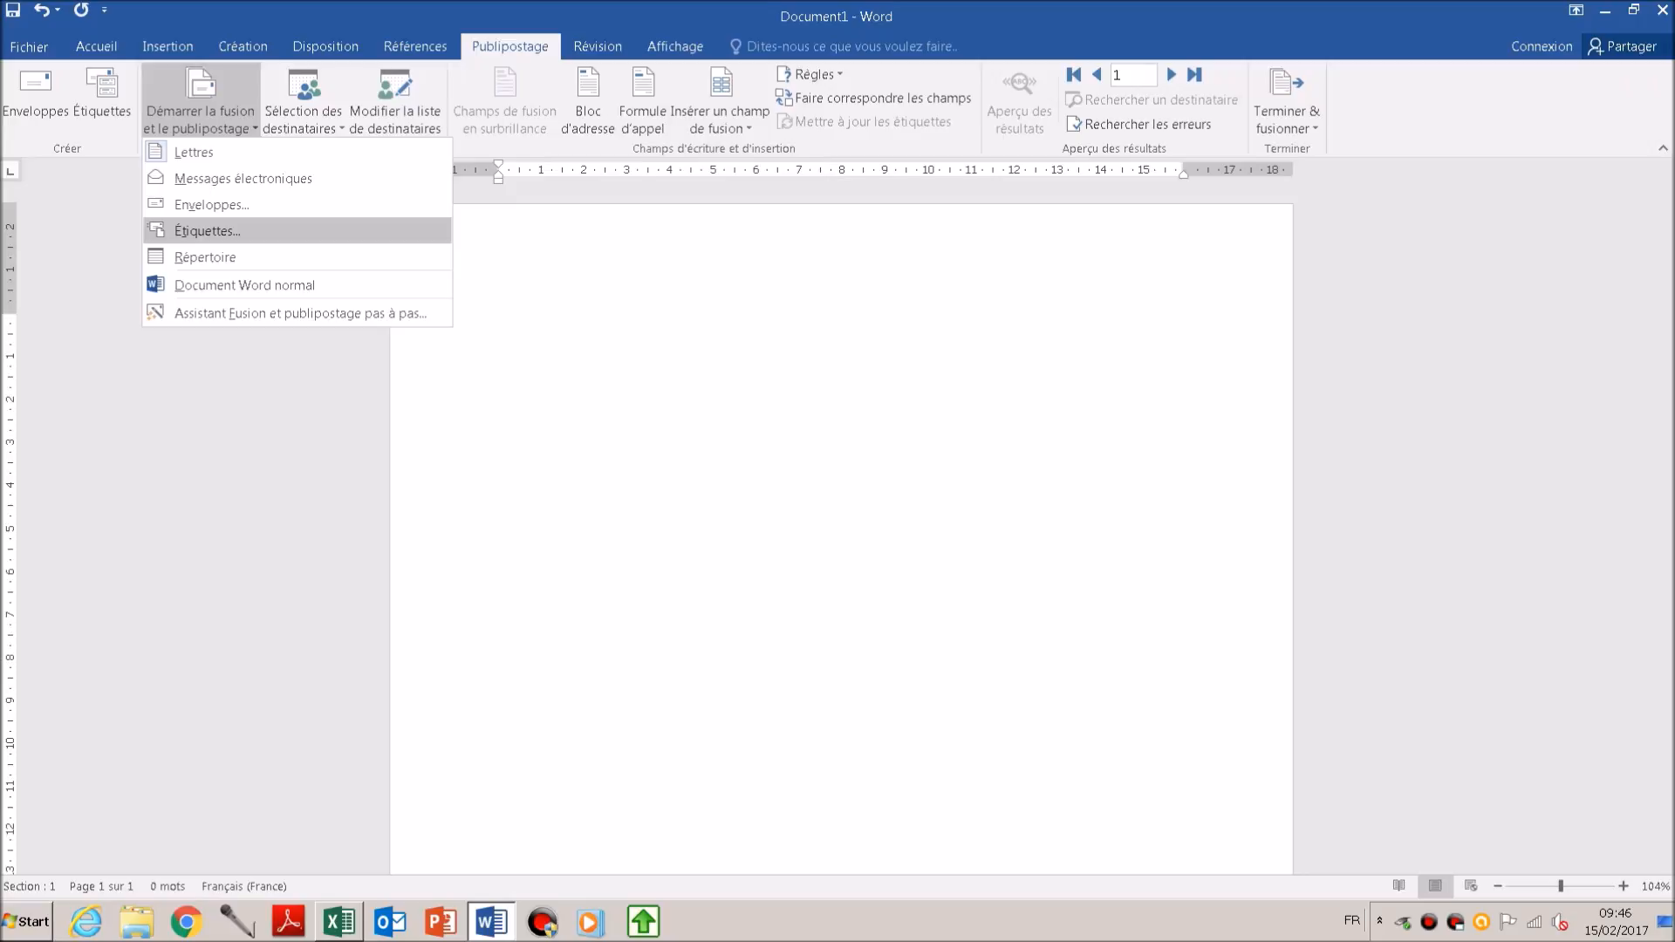
click(207, 230)
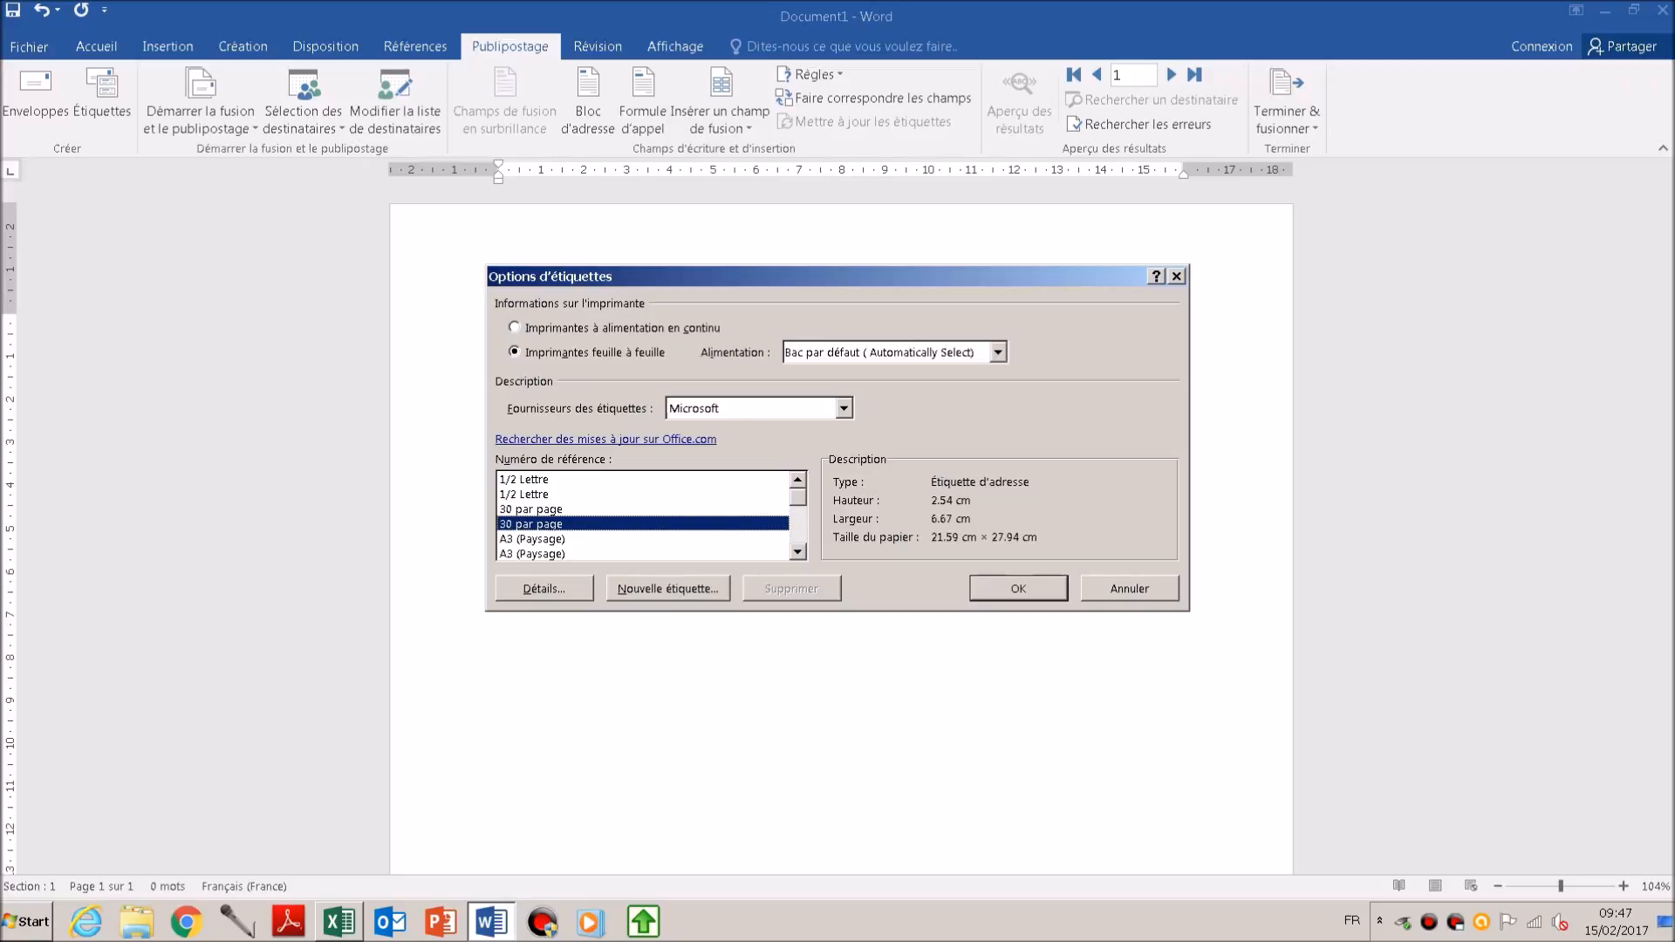
click(844, 409)
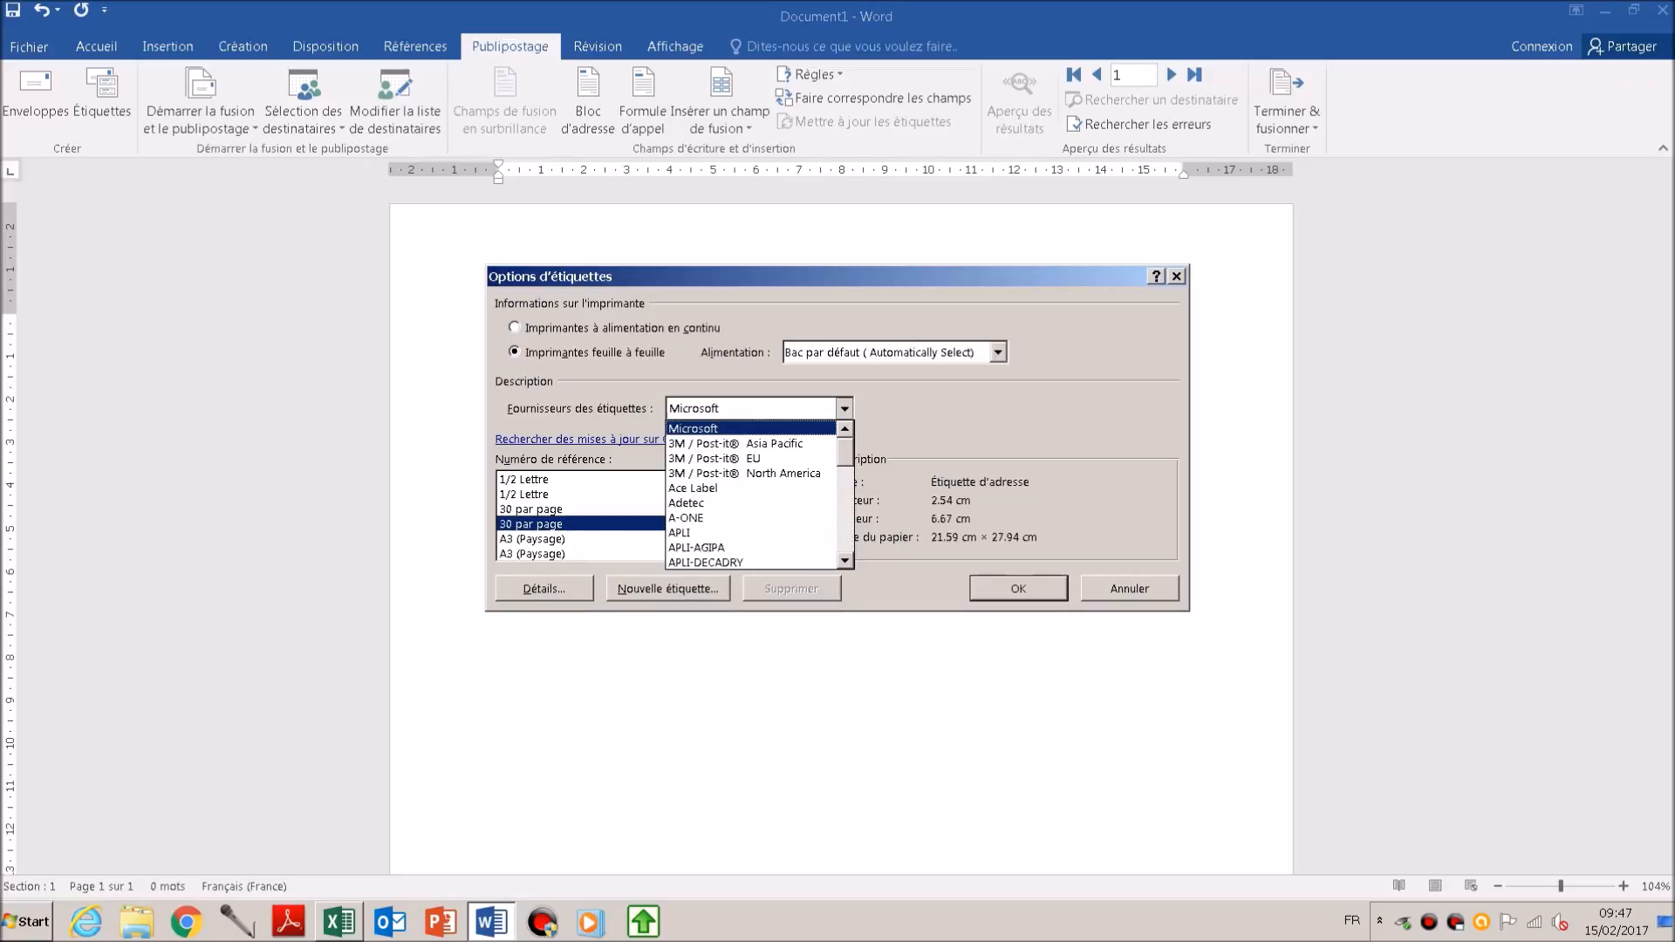
click(845, 562)
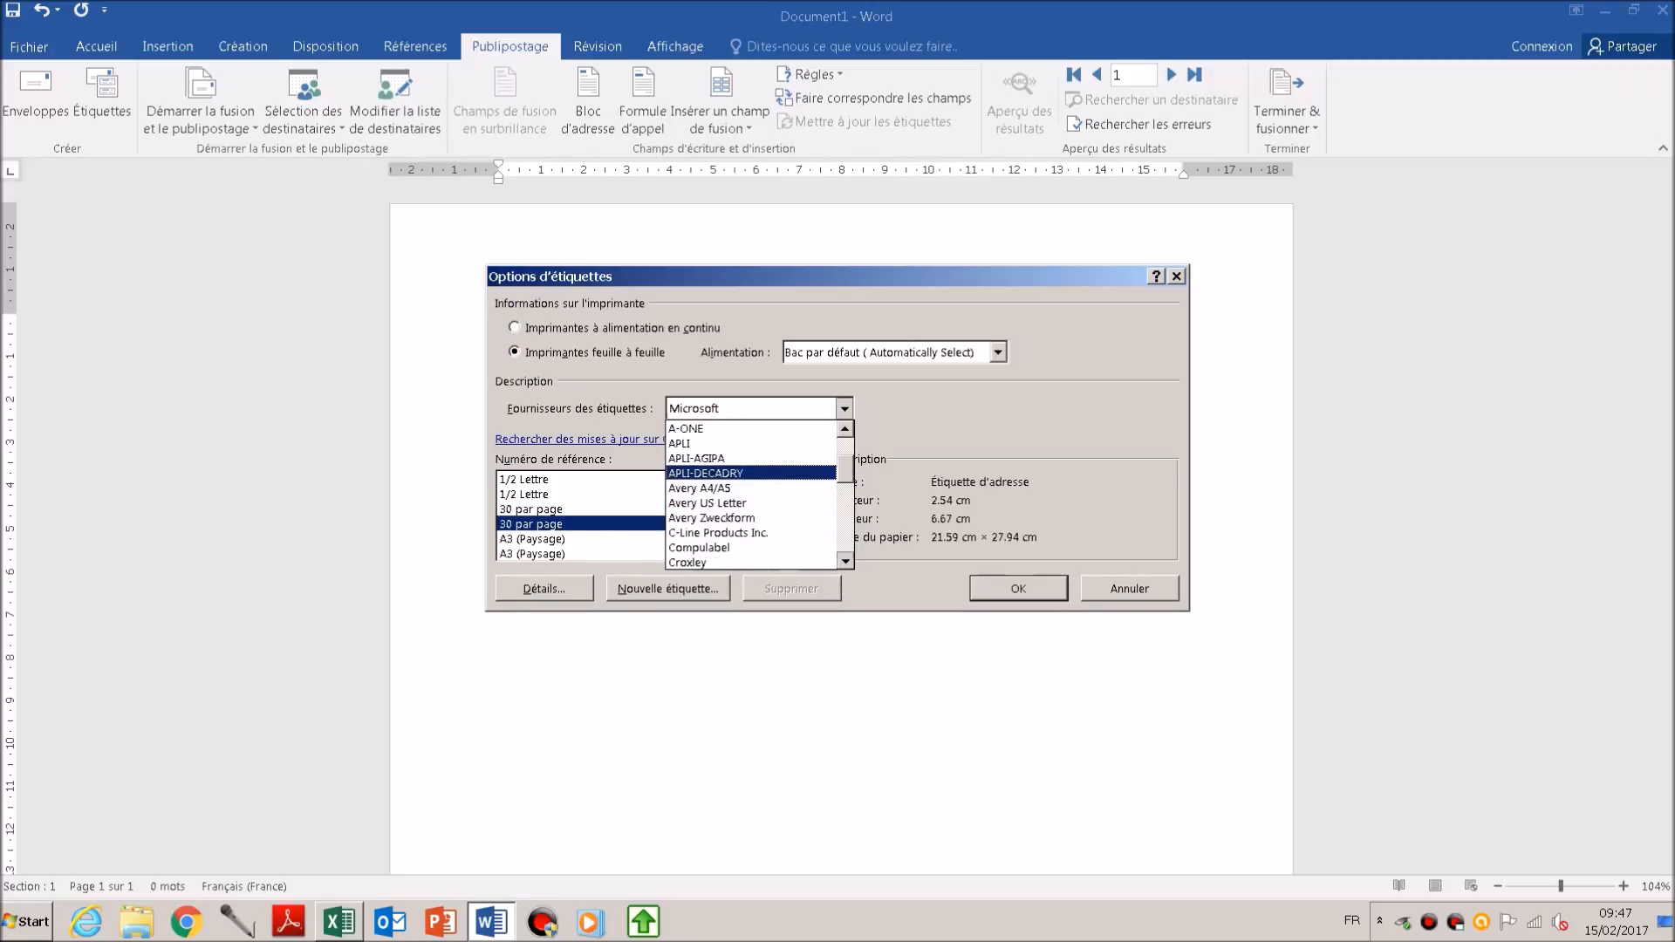
scroll(751, 561, up, 7)
click(707, 428)
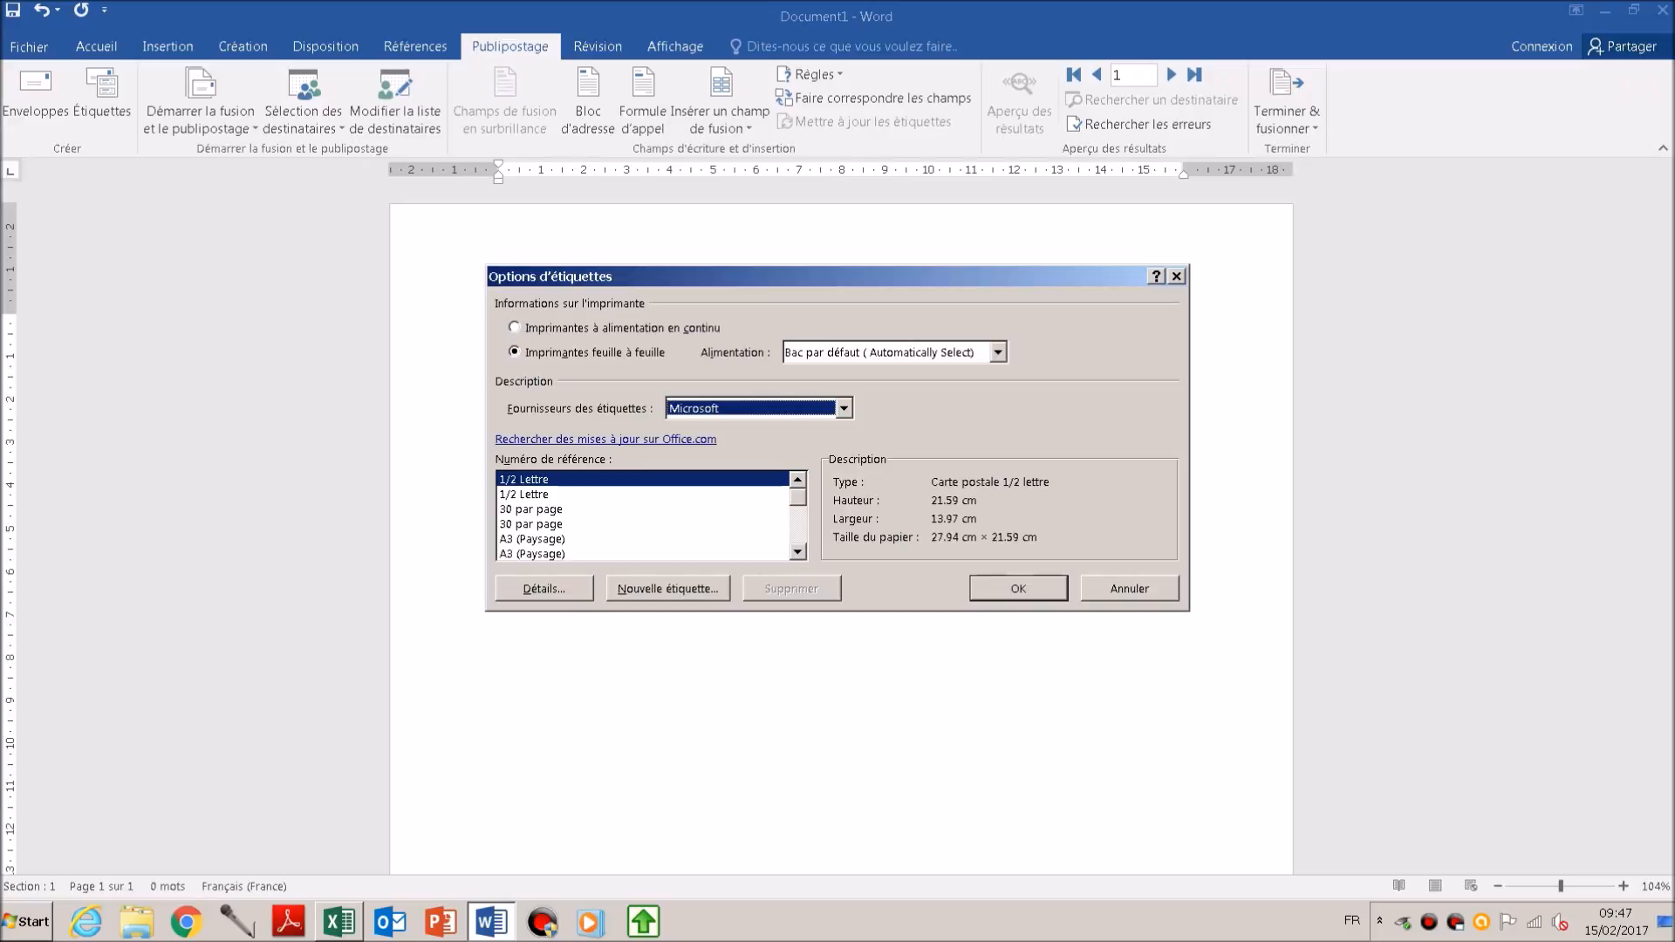
click(642, 524)
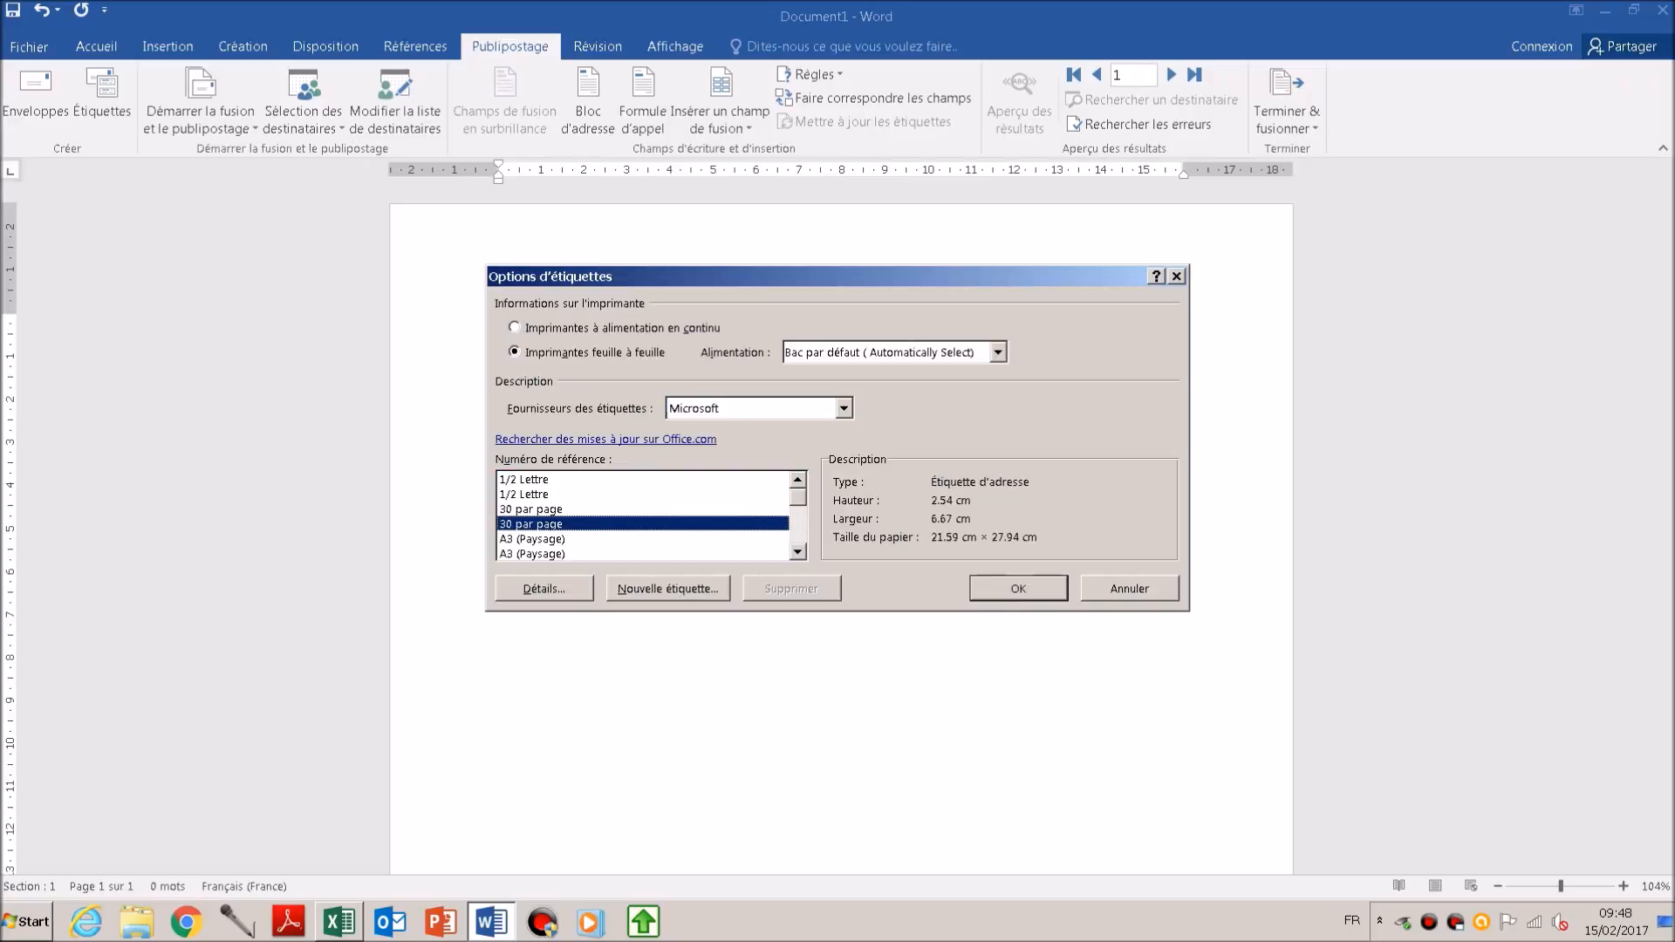
key(Return)
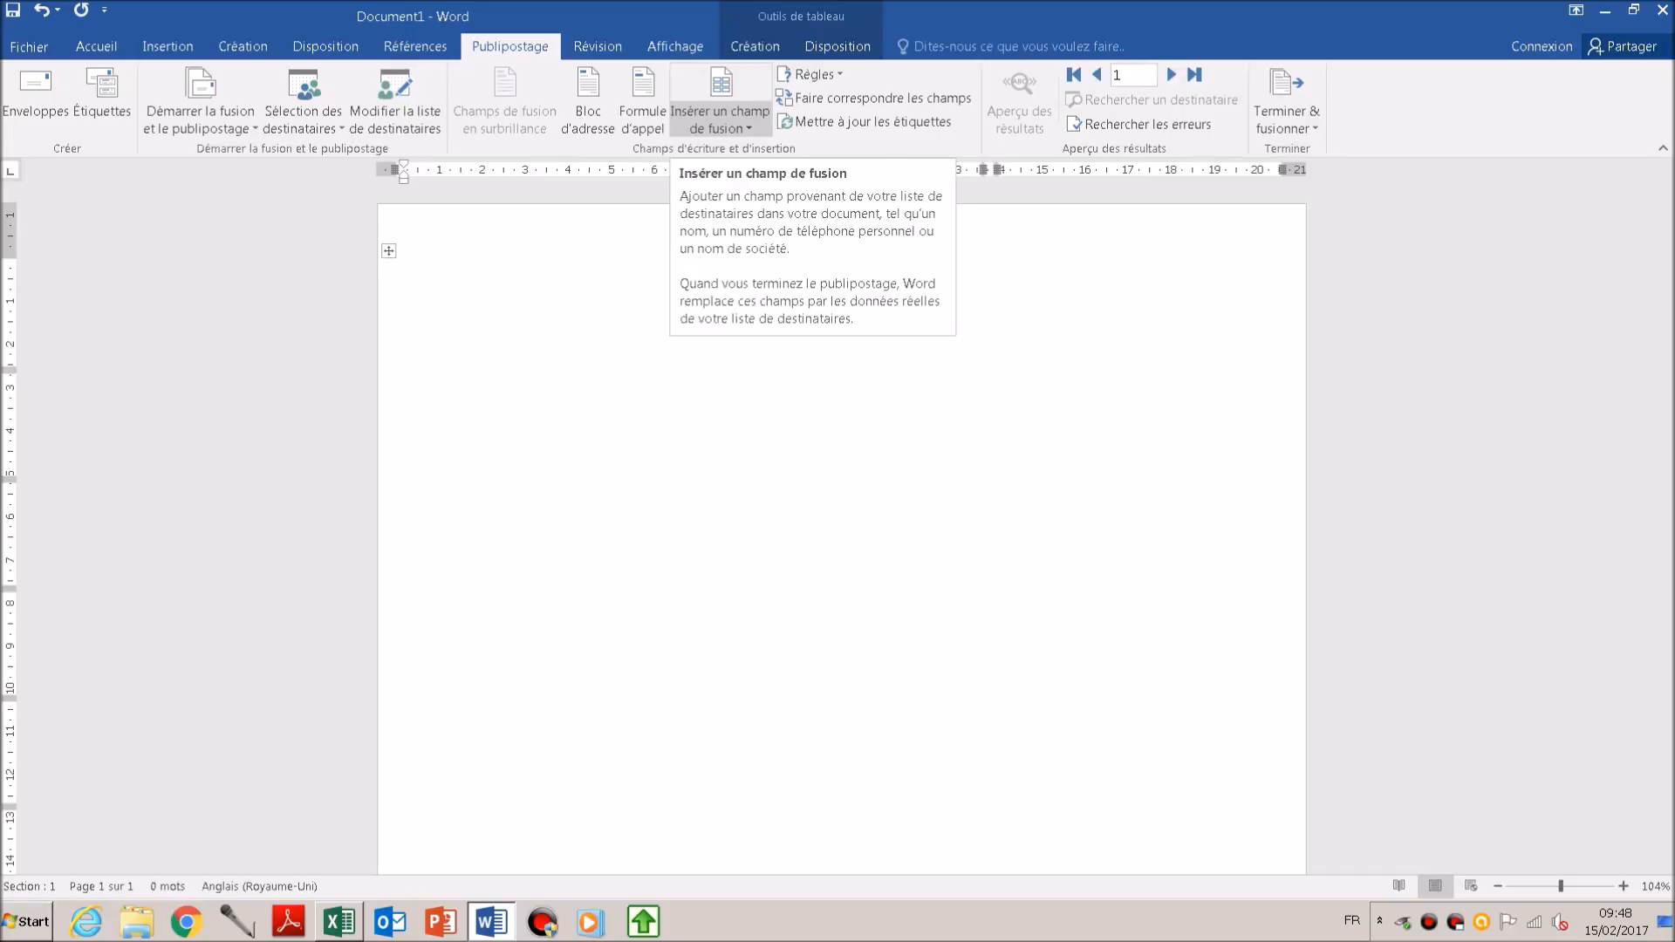
Insert the Nom and Prénom merge fields on the first line of the first label and start a new line
click(719, 122)
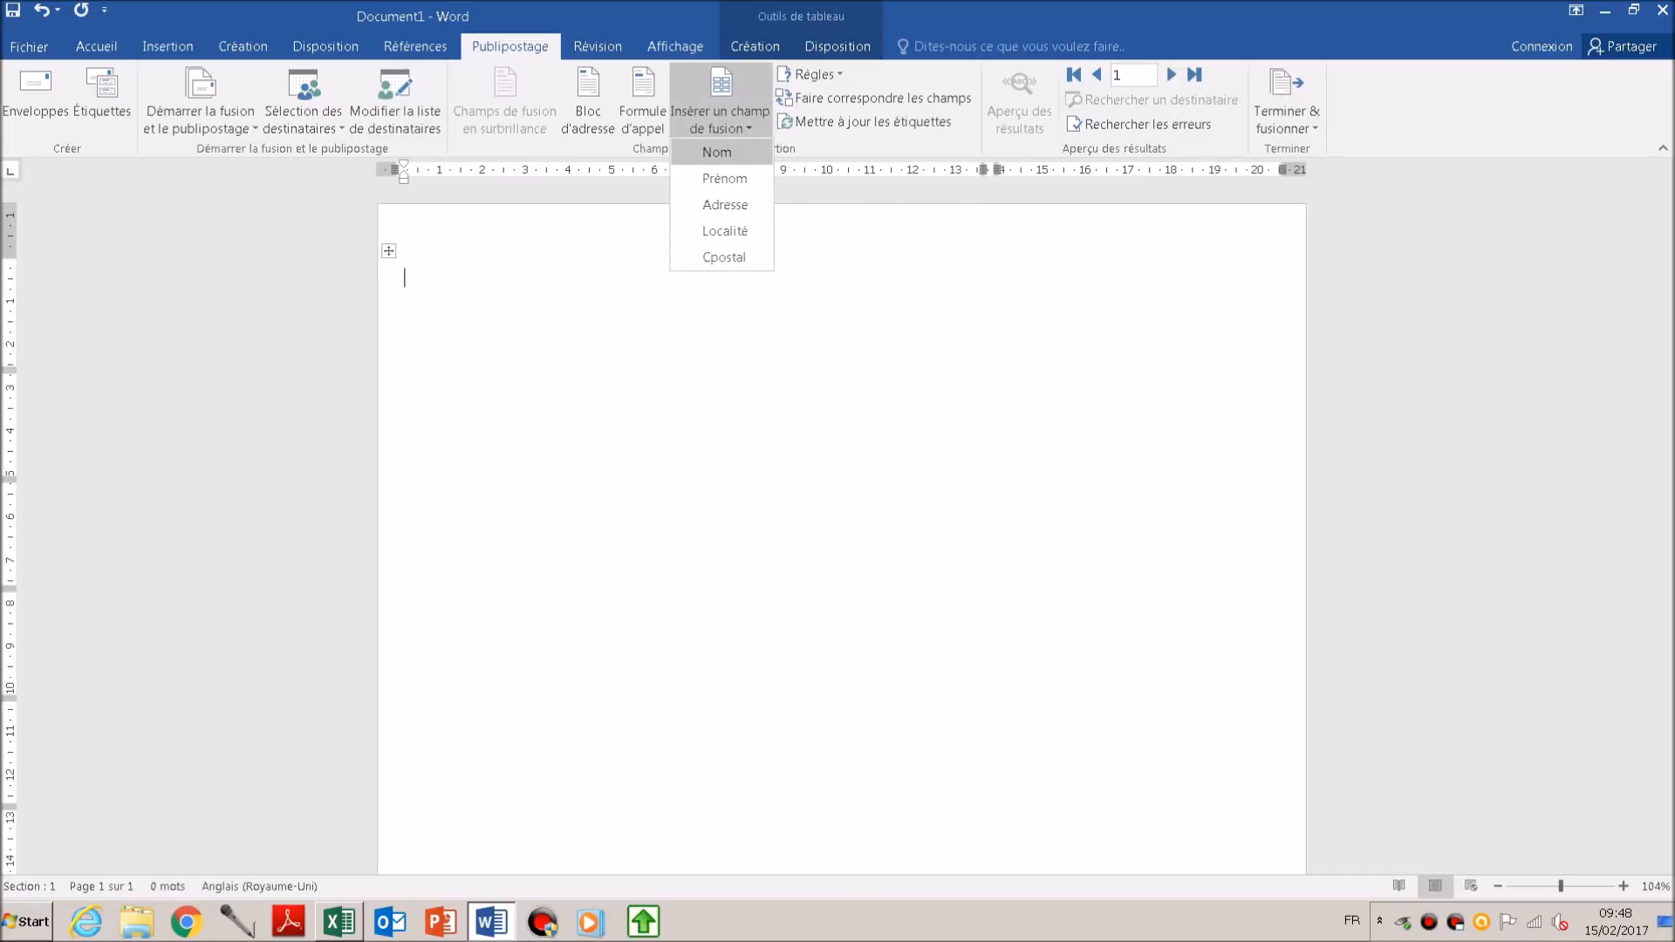
click(716, 152)
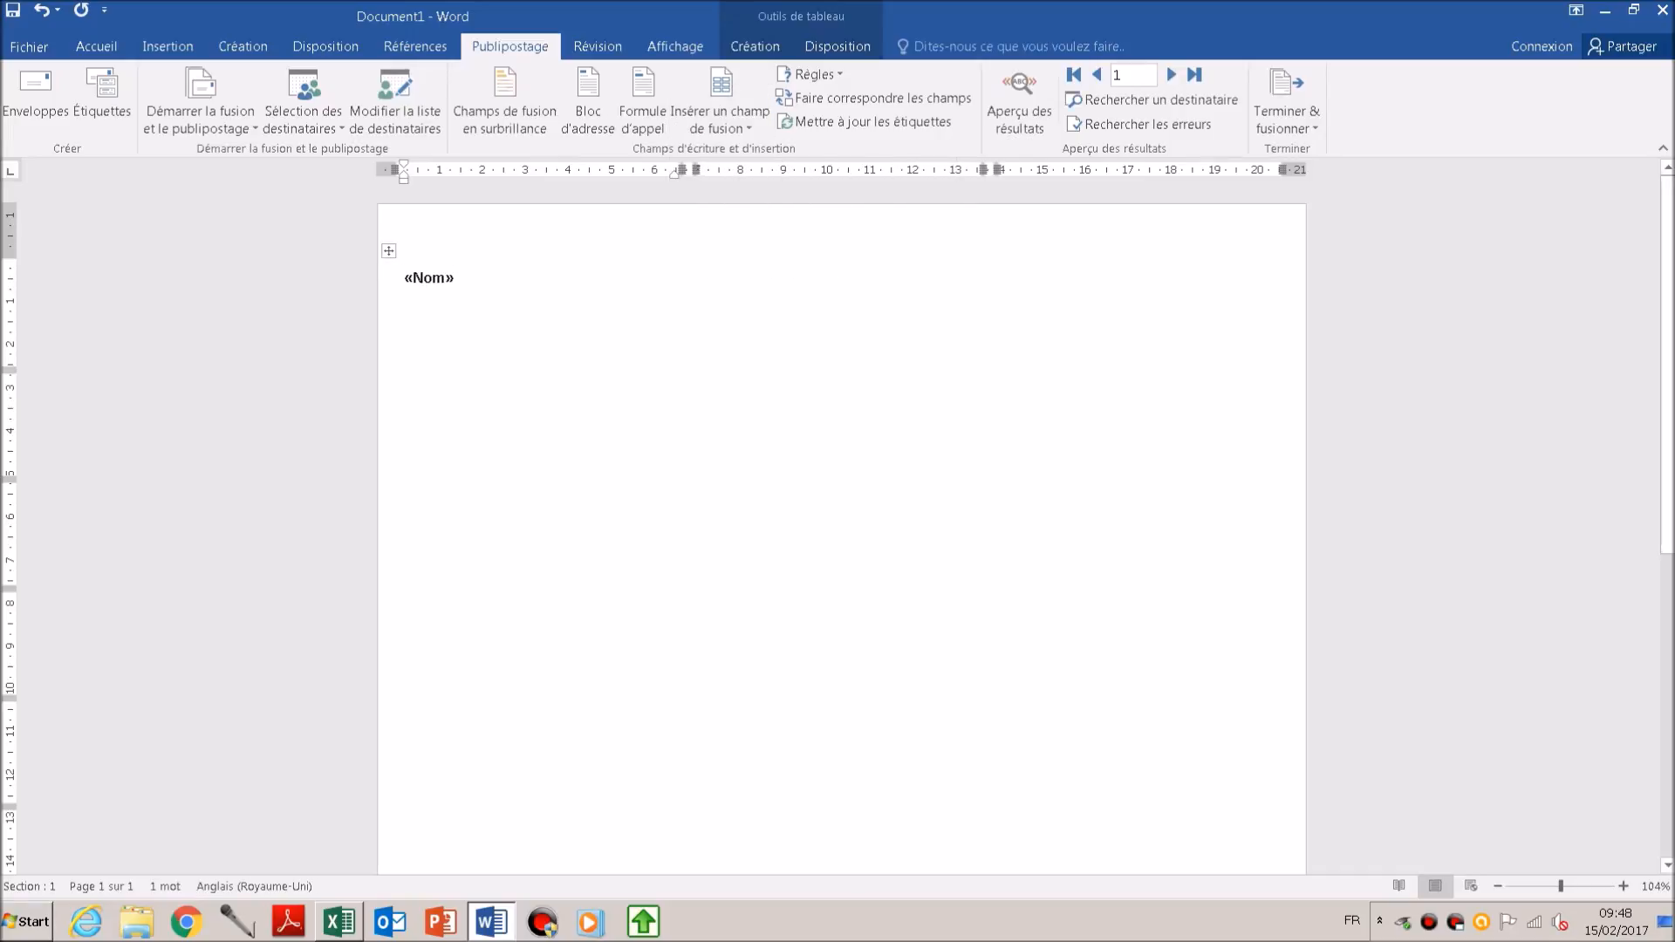
click(719, 122)
click(724, 178)
key(Return)
Insert the Adresse field on the first label's second line, and Localité and Cpostal on its third line
click(720, 122)
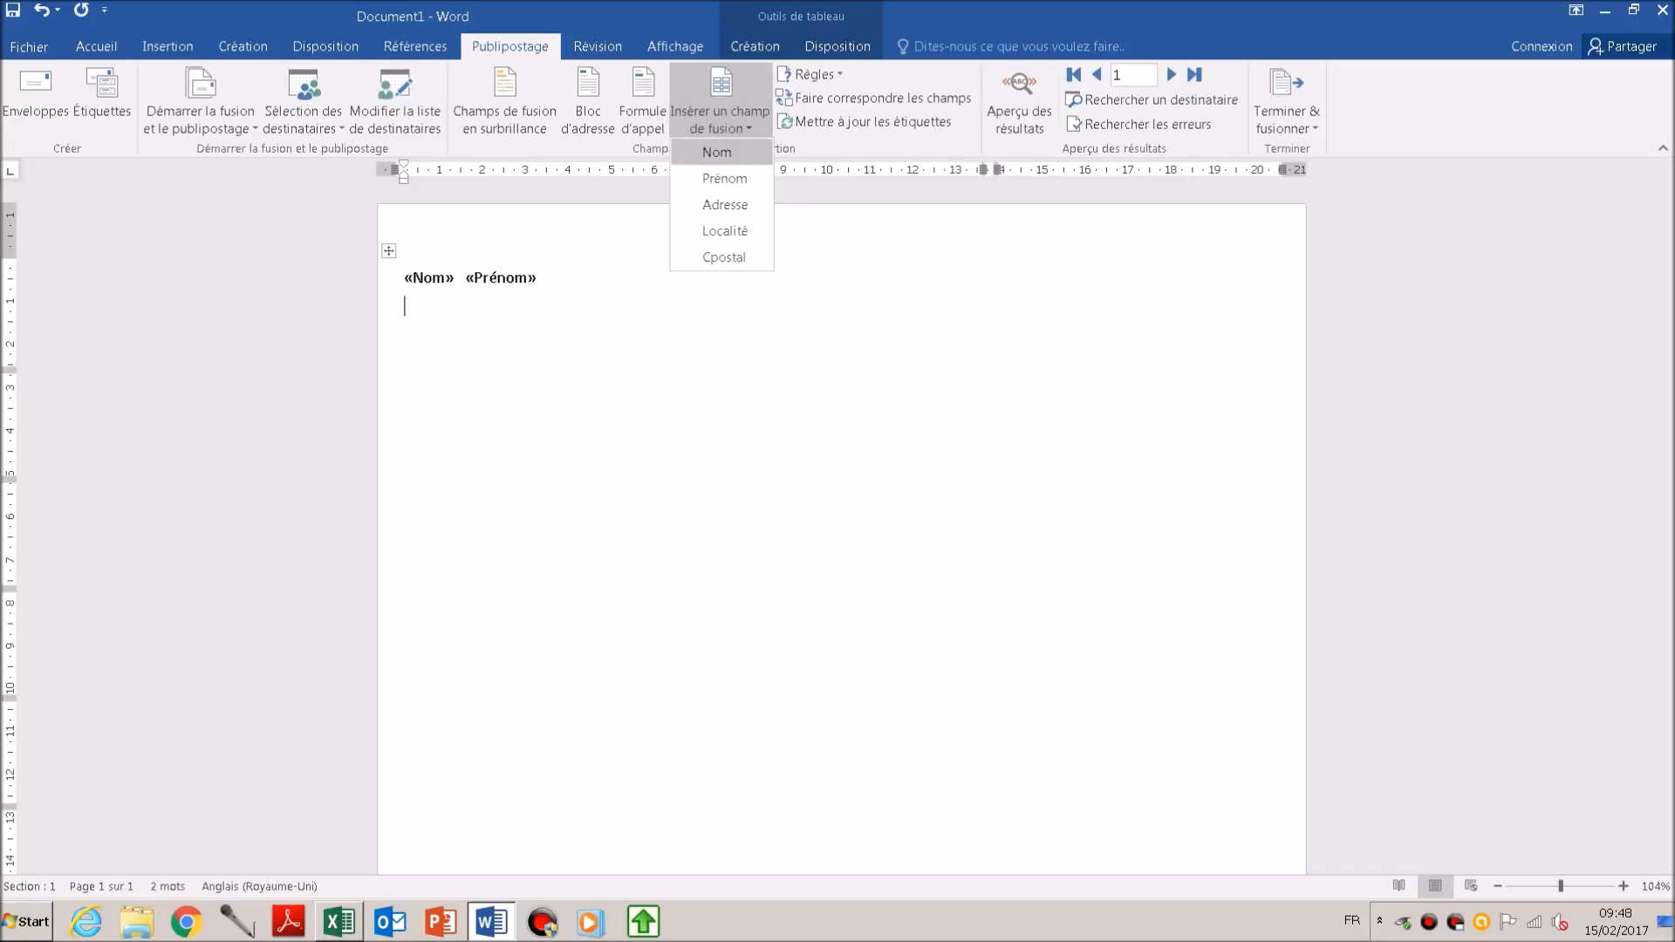
click(722, 204)
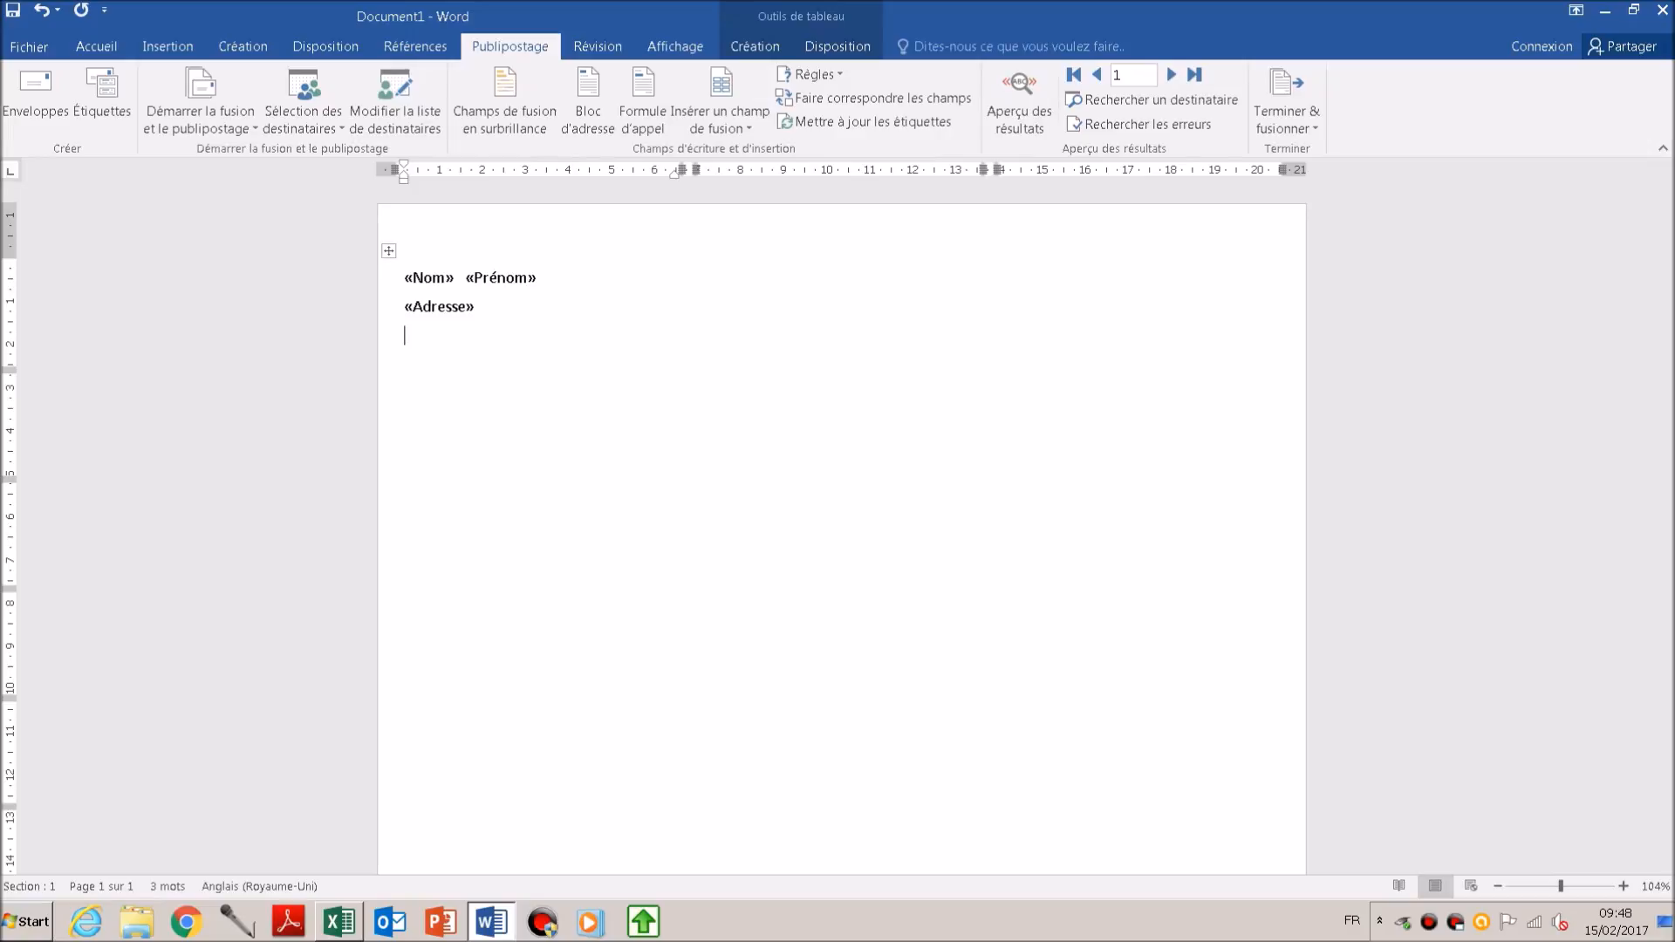
key(Return)
click(720, 122)
click(722, 231)
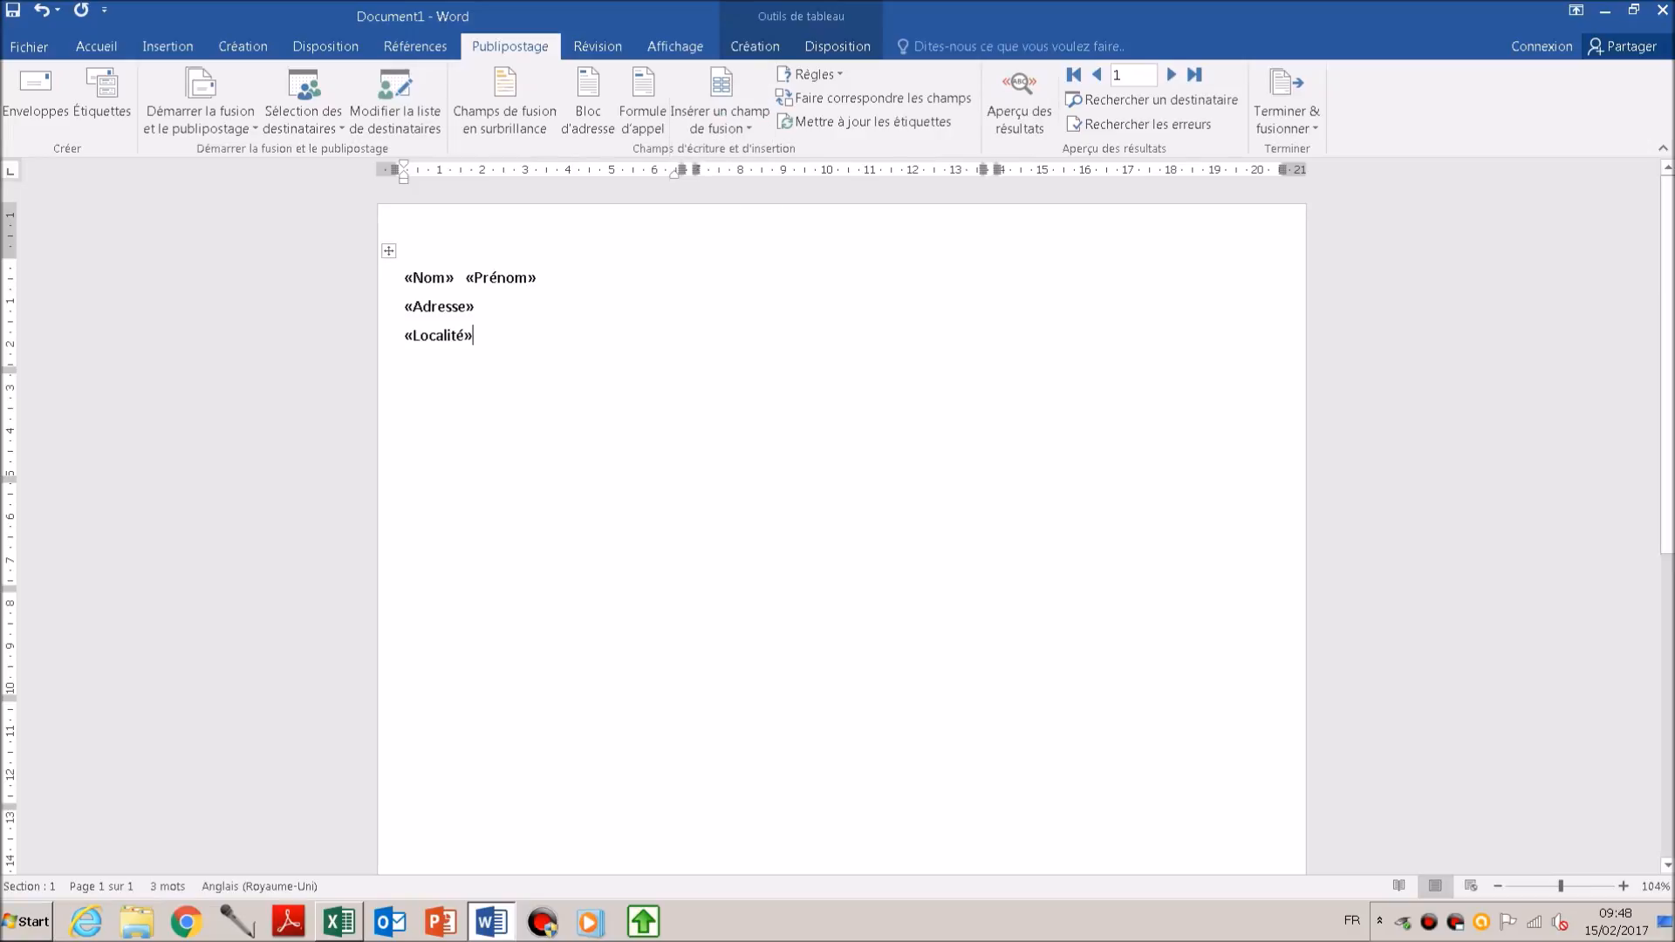
click(719, 122)
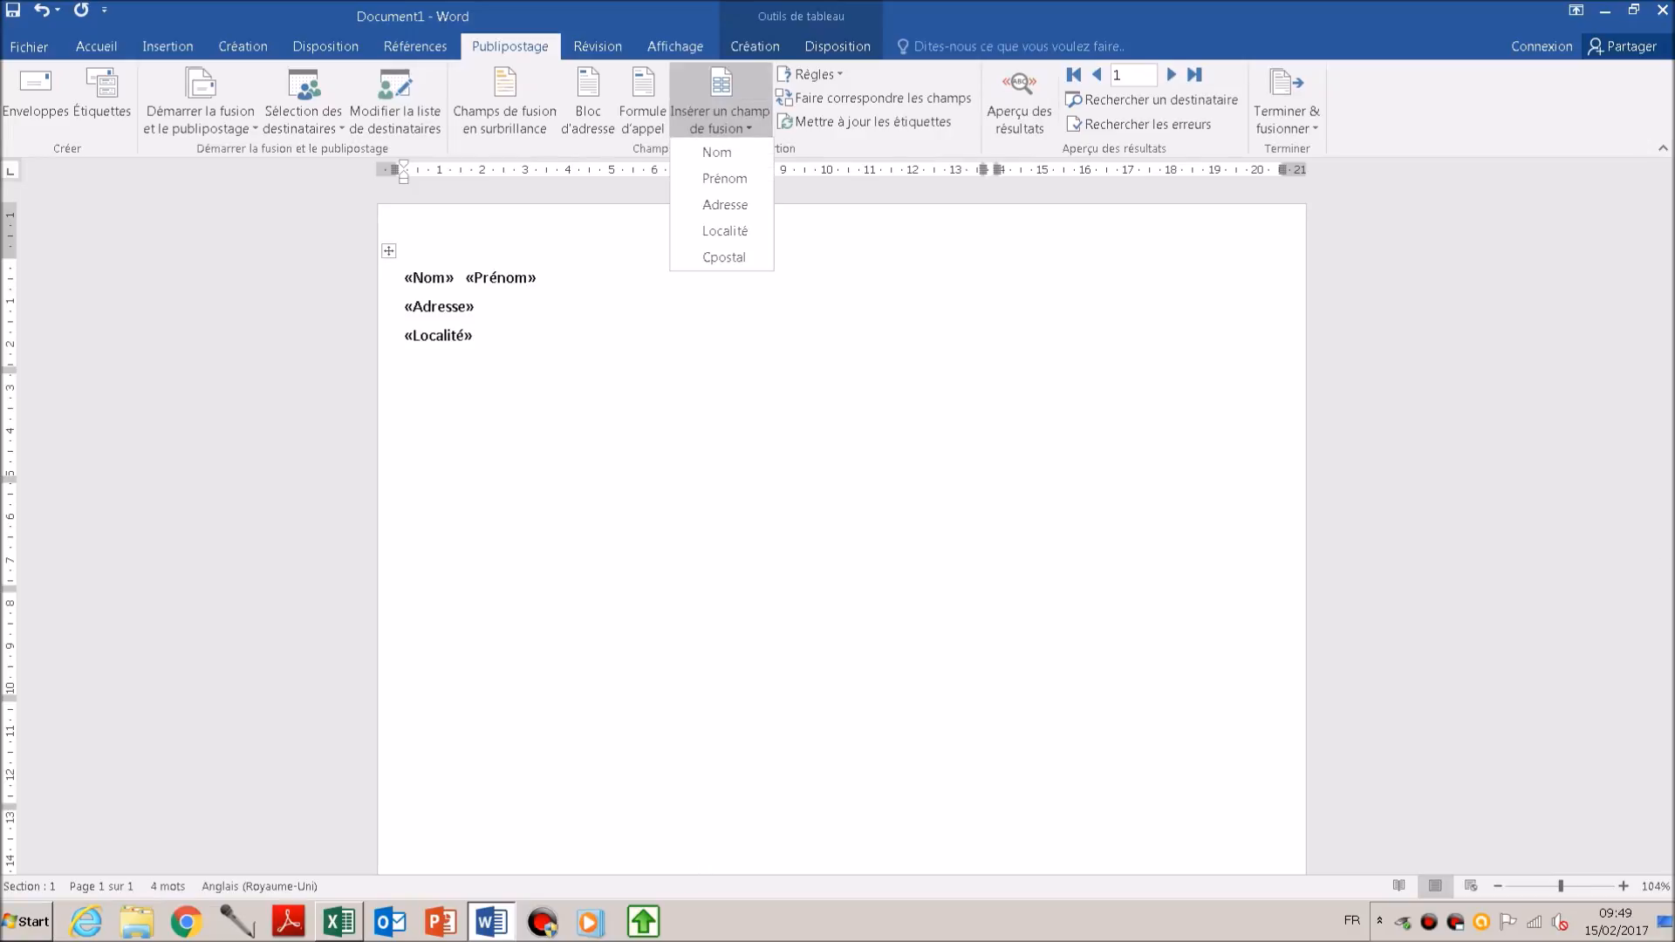
click(723, 256)
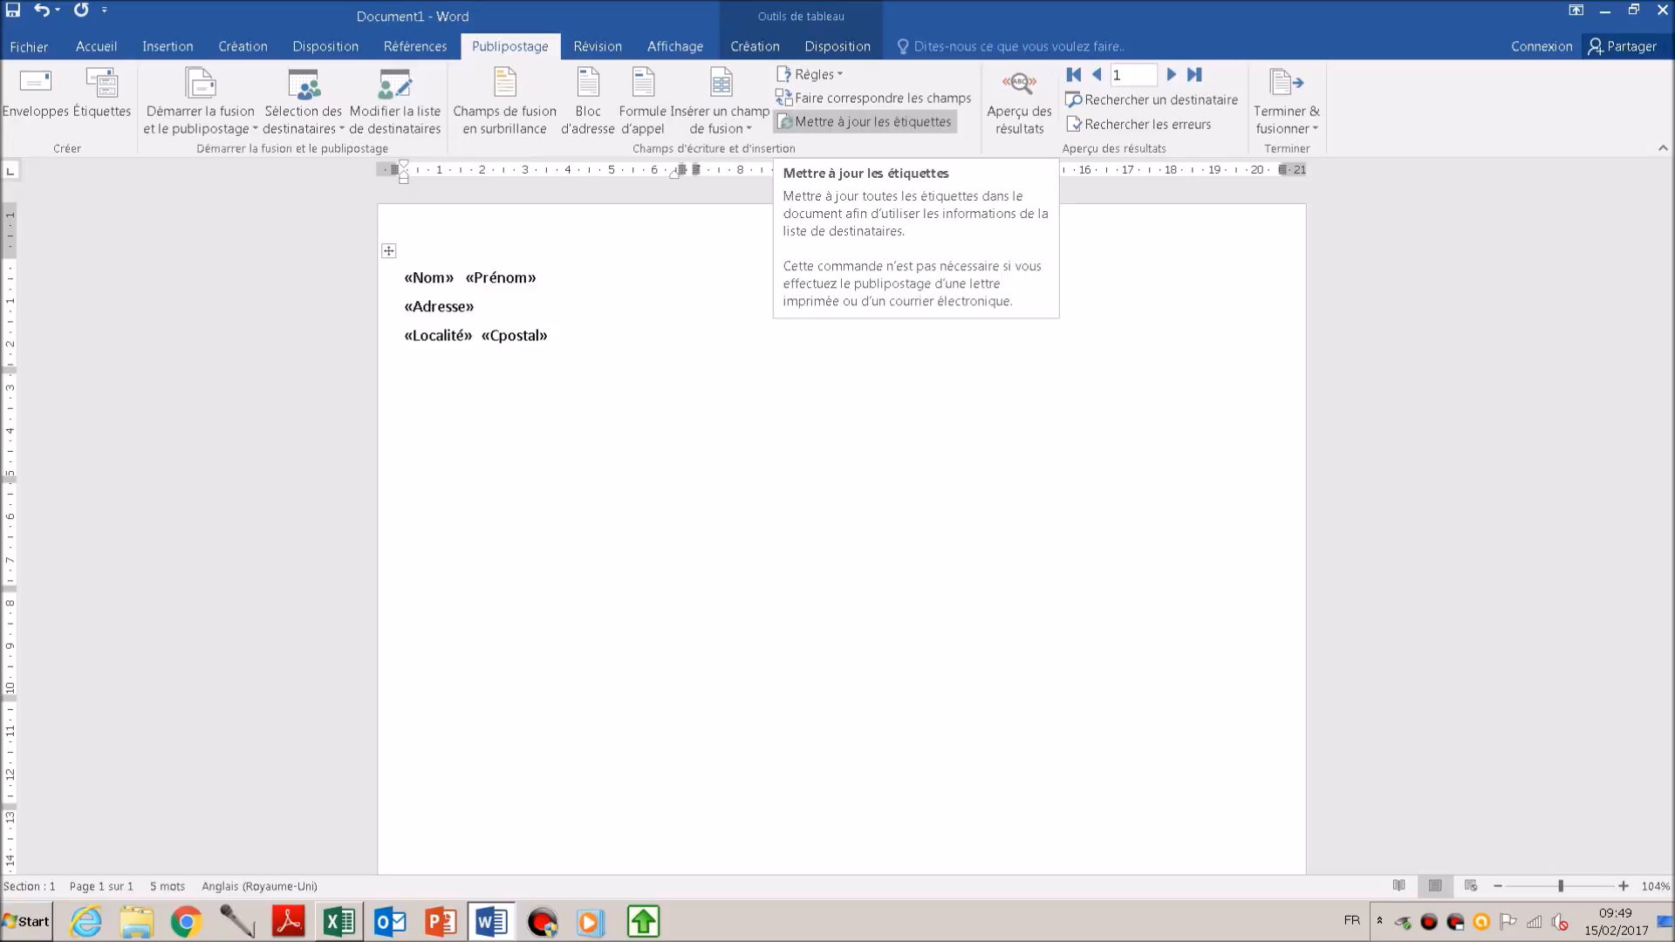
Update all labels so the first label's merge fields are repeated across the whole sheet
click(866, 121)
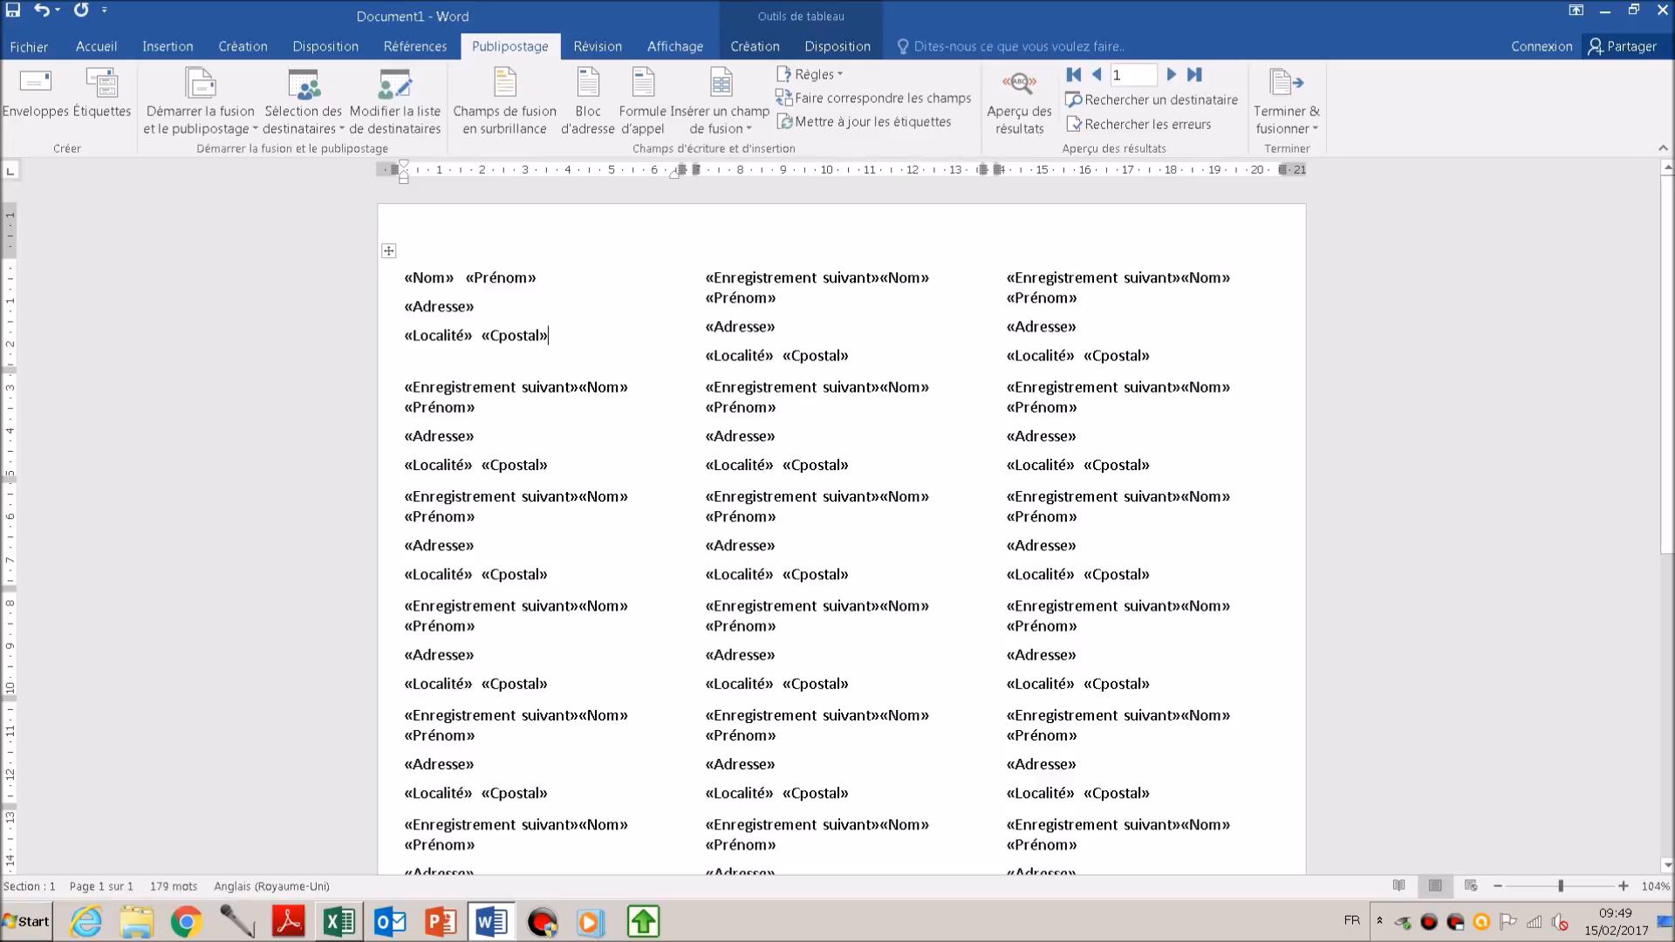
scroll(841, 525, down, 7)
scroll(841, 525, up, 7)
Preview the merge results and look through the sheet of labels filled with recipient data
click(1019, 98)
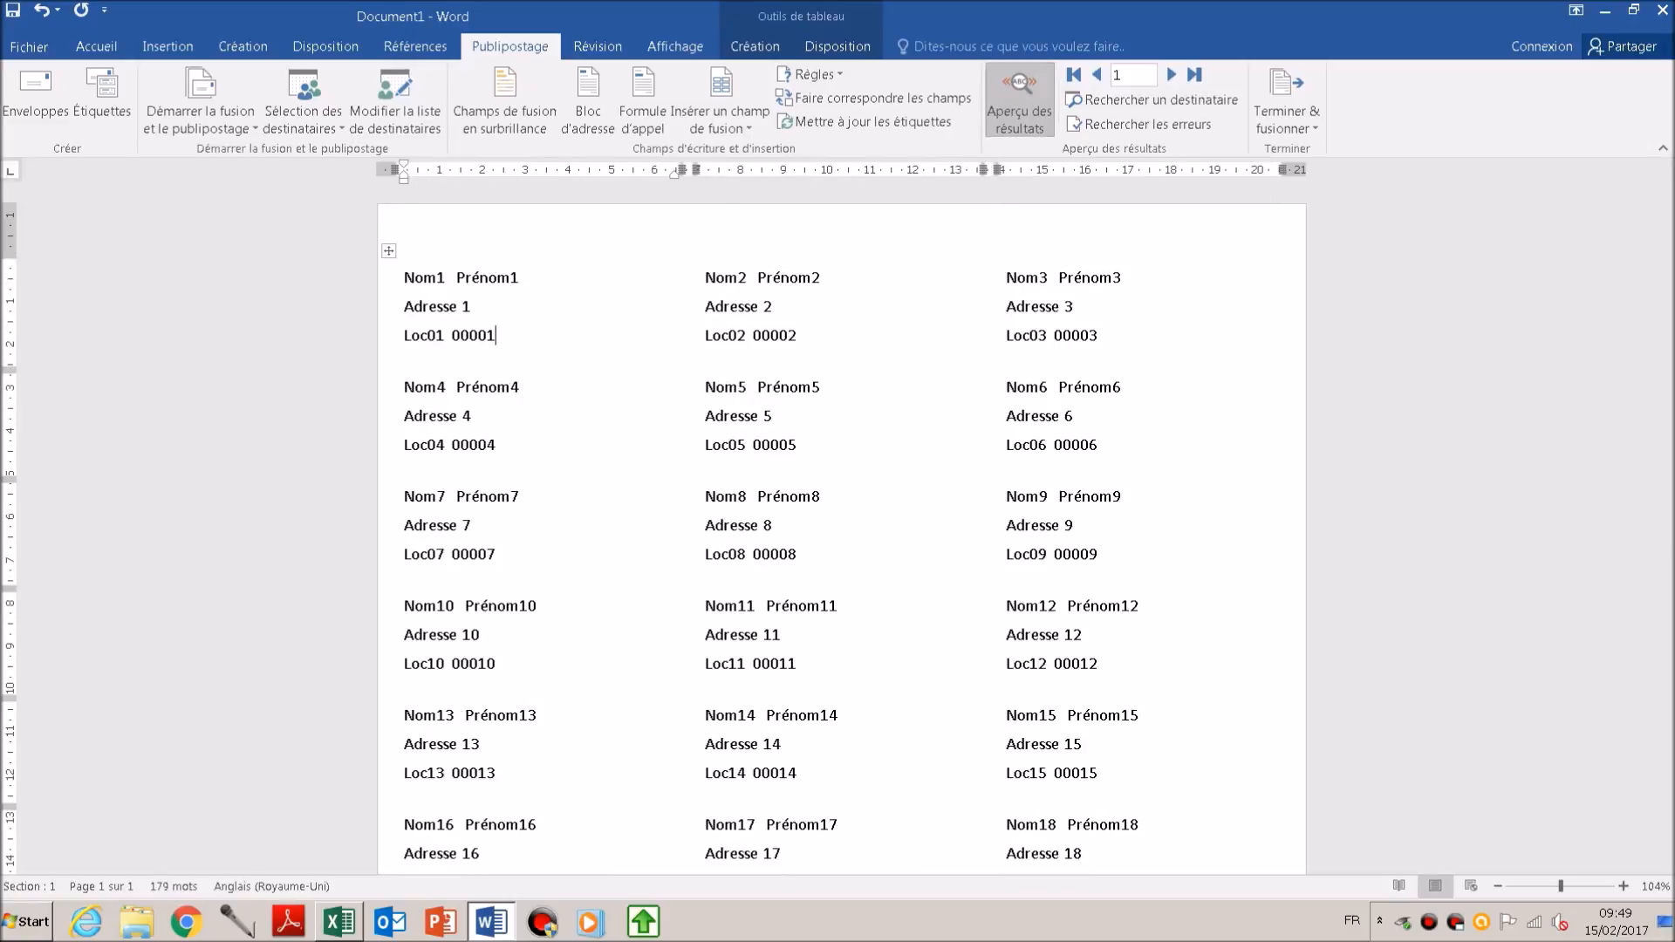
scroll(841, 523, down, 3)
scroll(842, 524, up, 3)
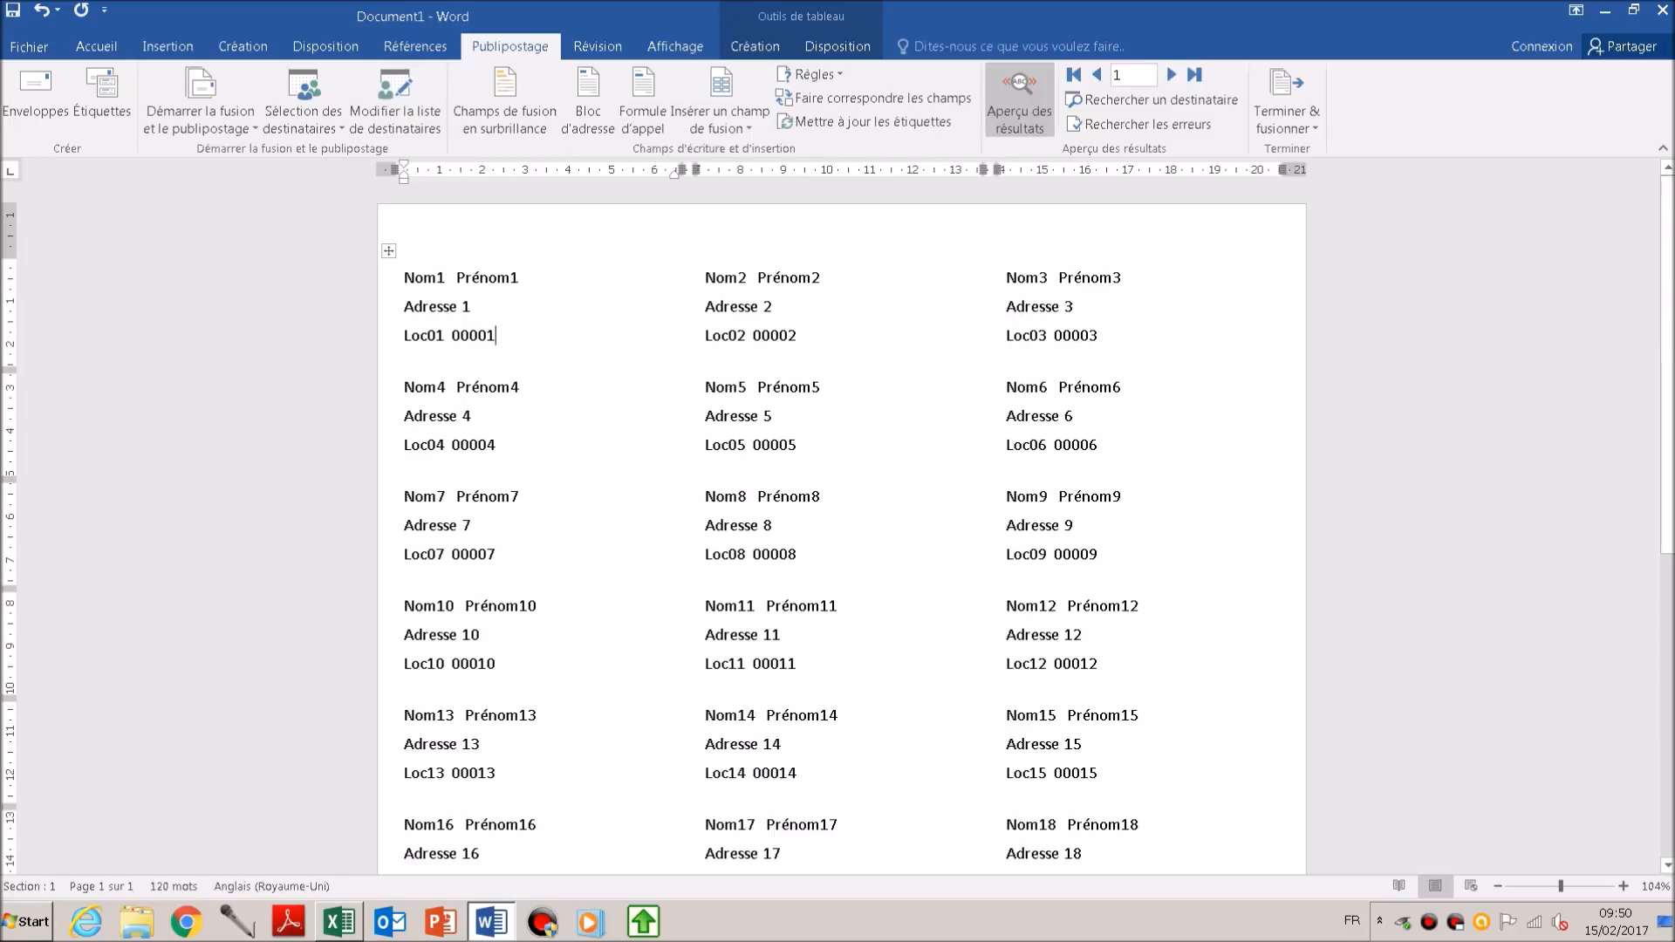
scroll(841, 523, down, 5)
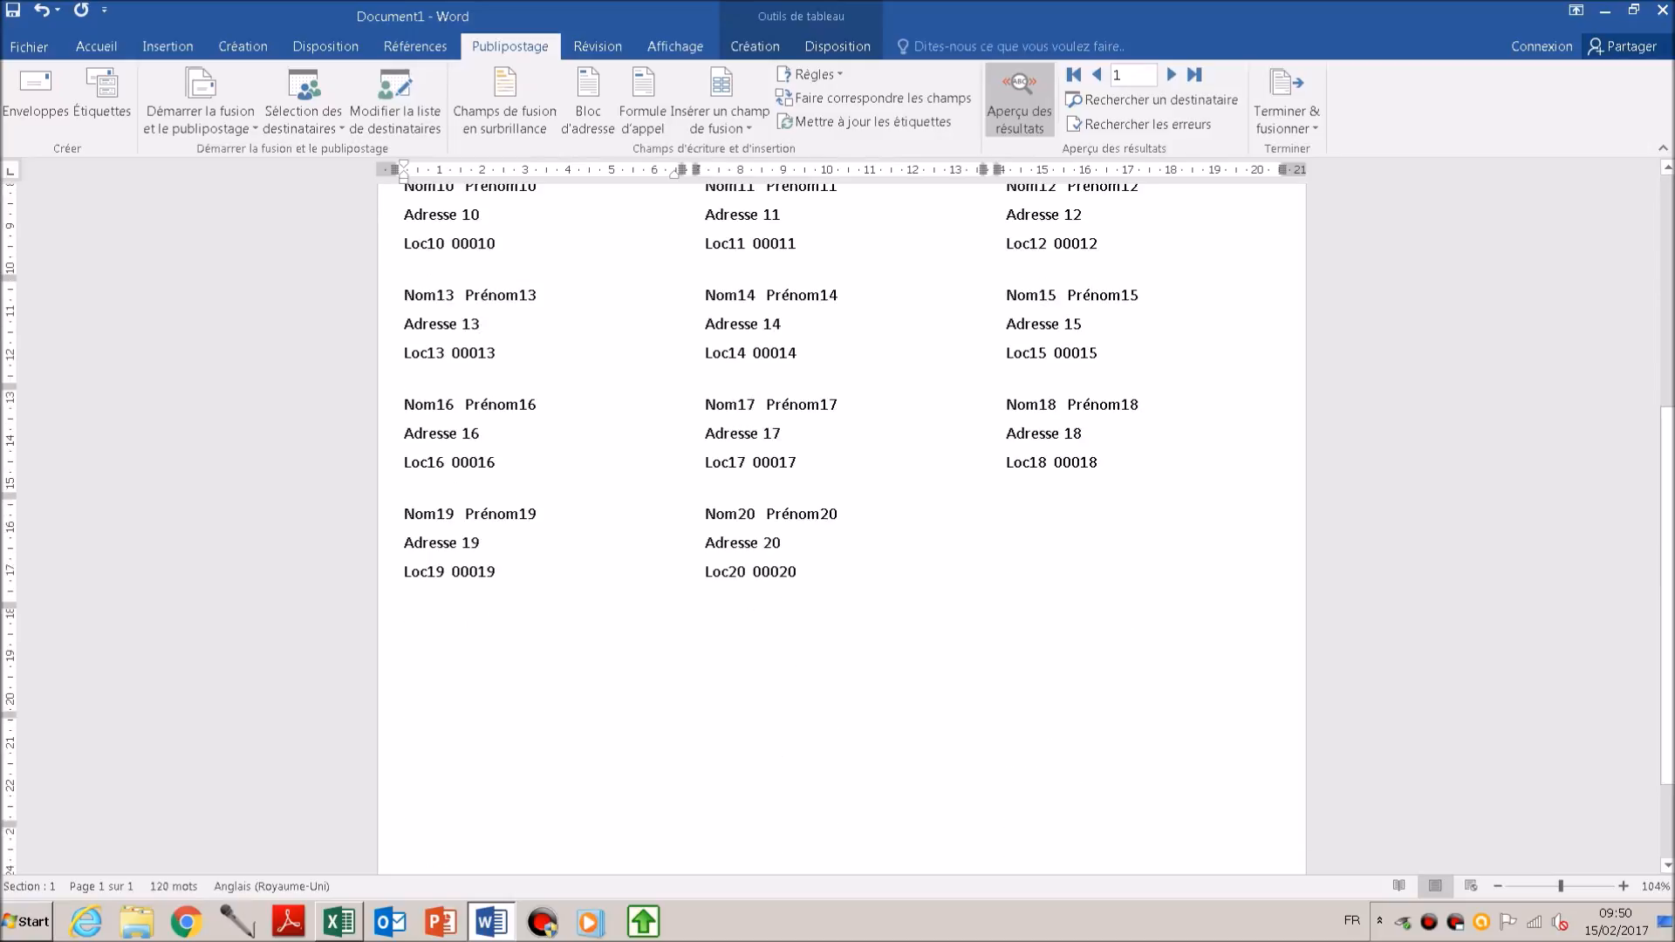
scroll(841, 523, up, 5)
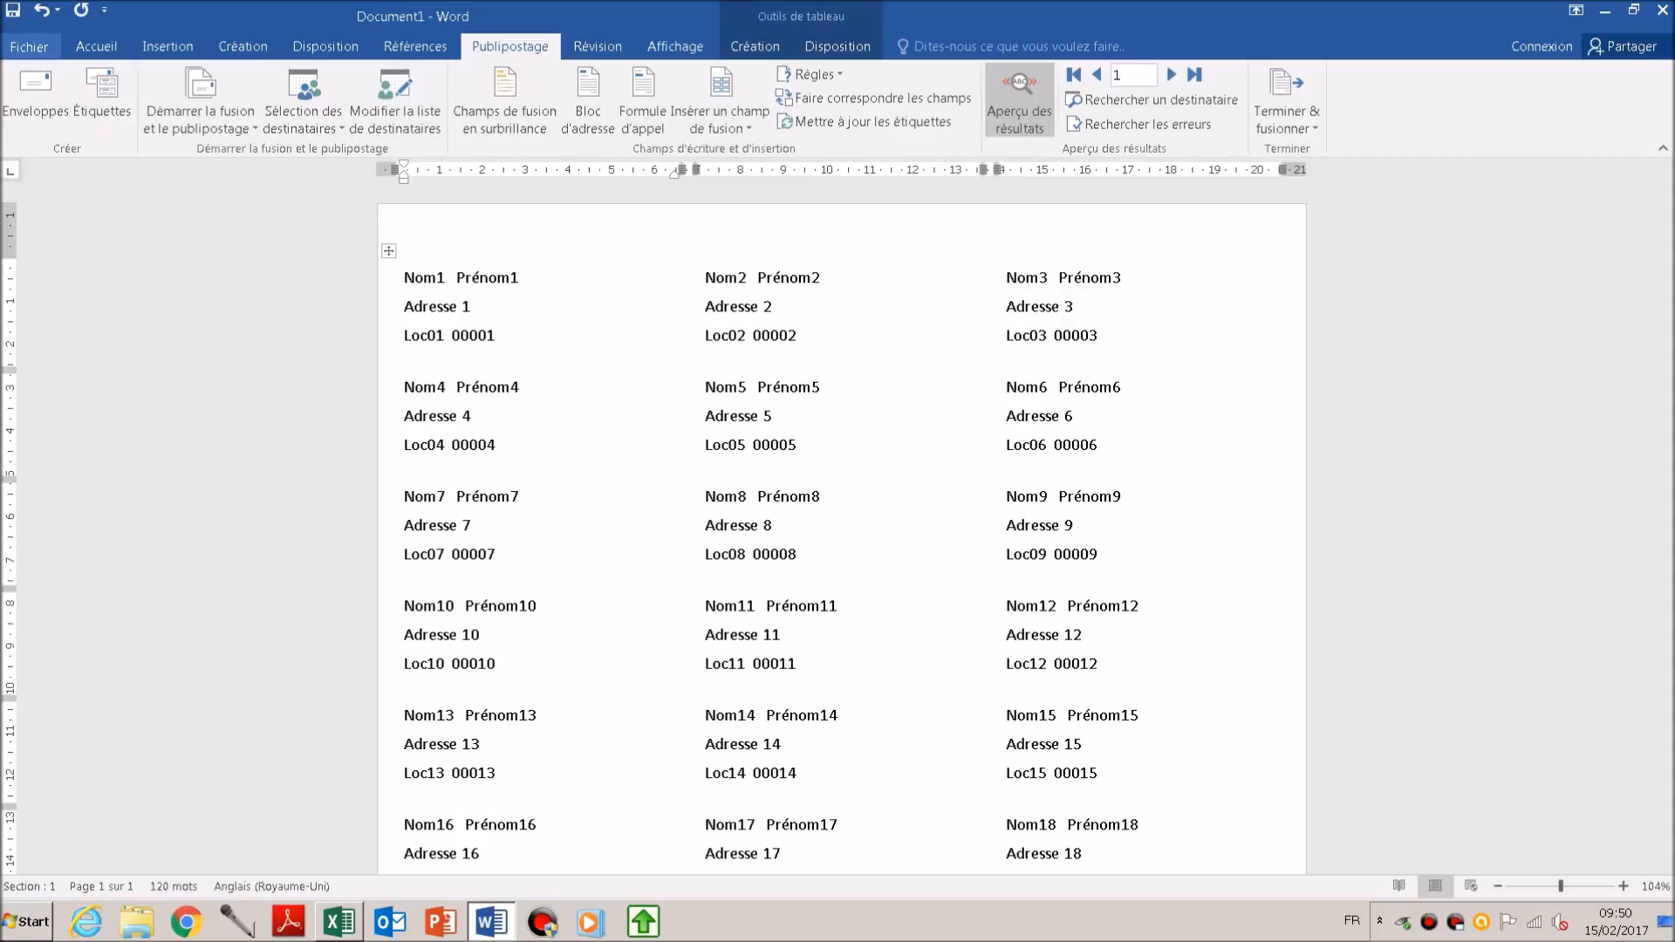
Close the label document without saving it
click(29, 46)
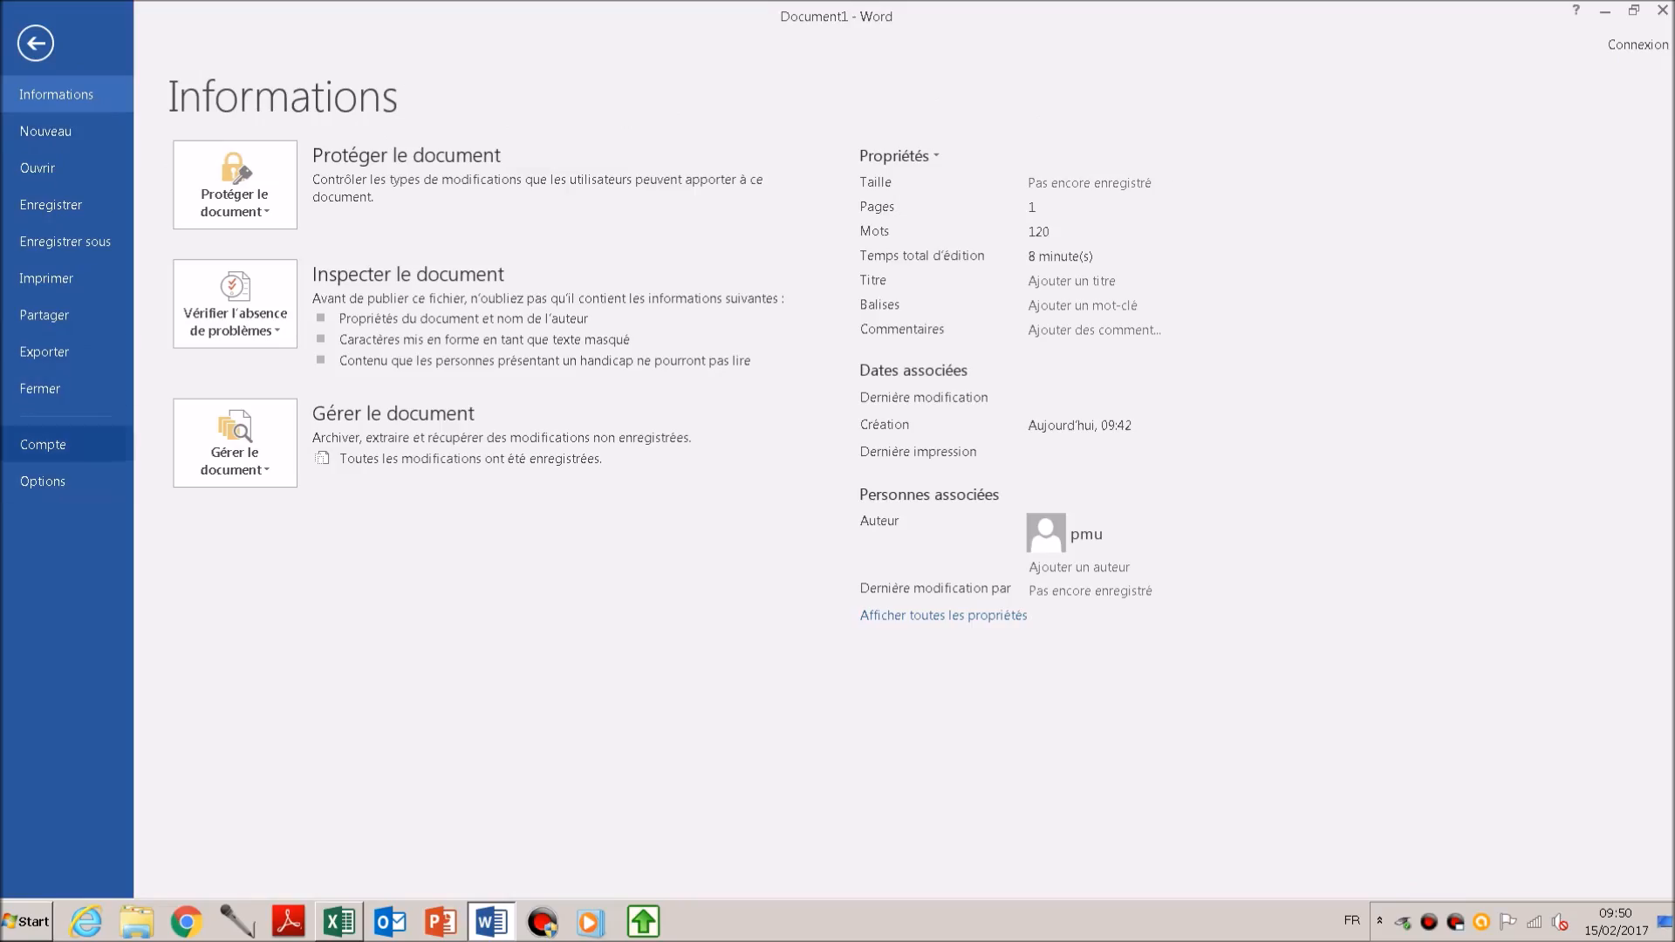
click(40, 388)
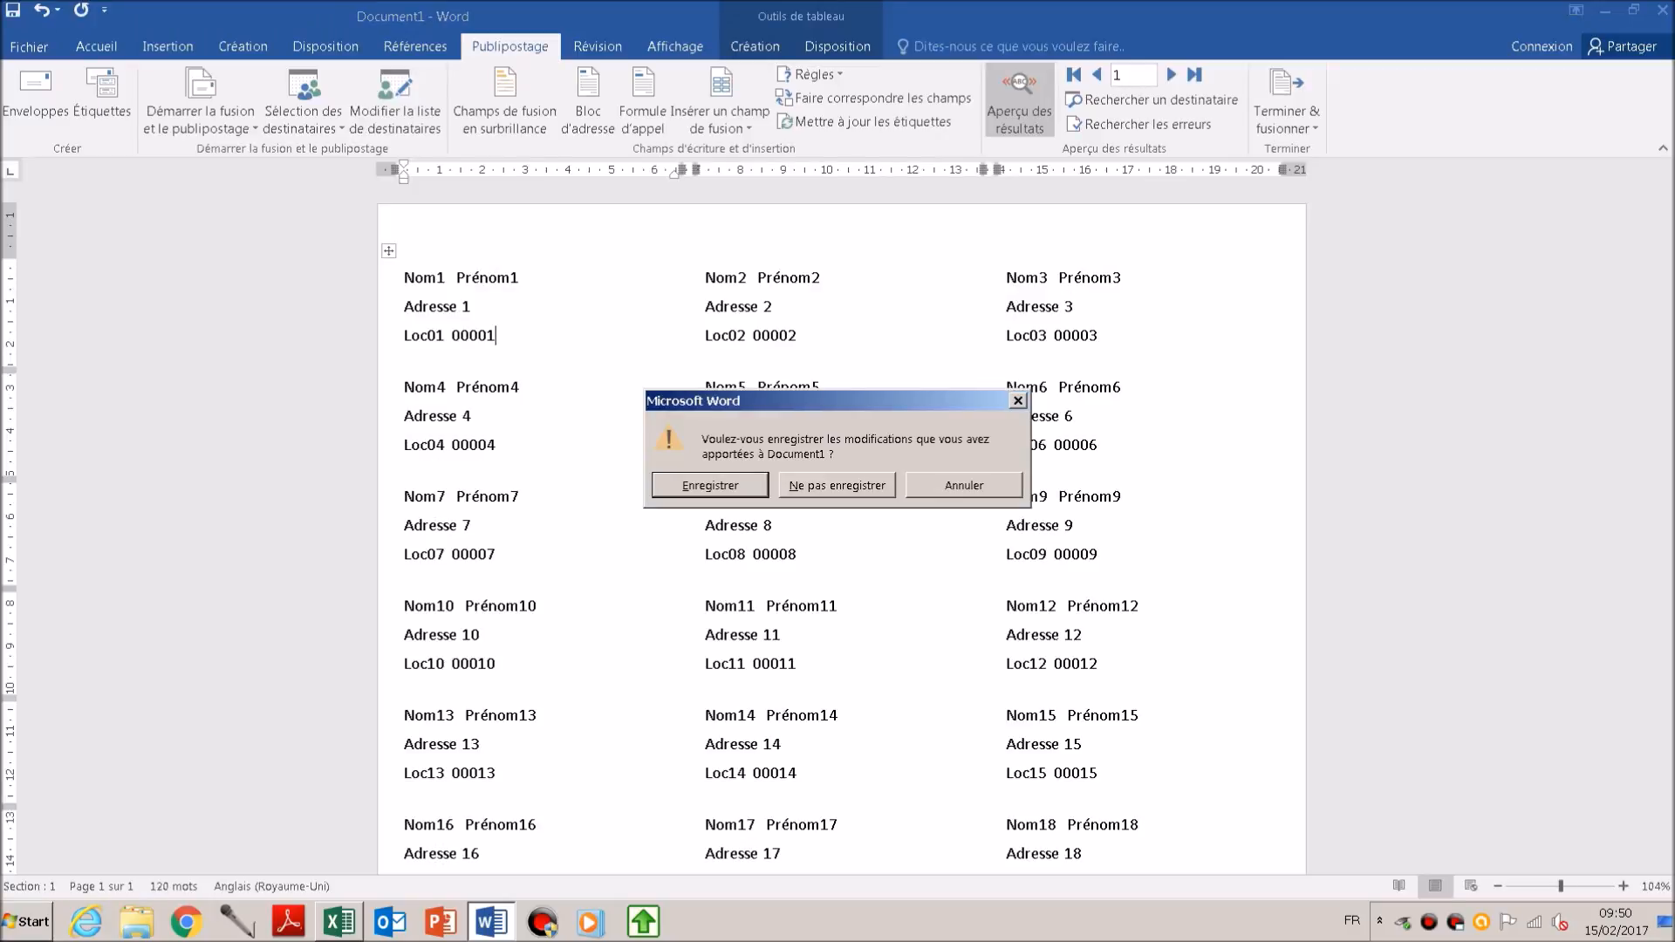
click(838, 485)
Open the recent document publipostage lettre.docx and place the insertion point before the comma after "Cher(ère)"
click(29, 46)
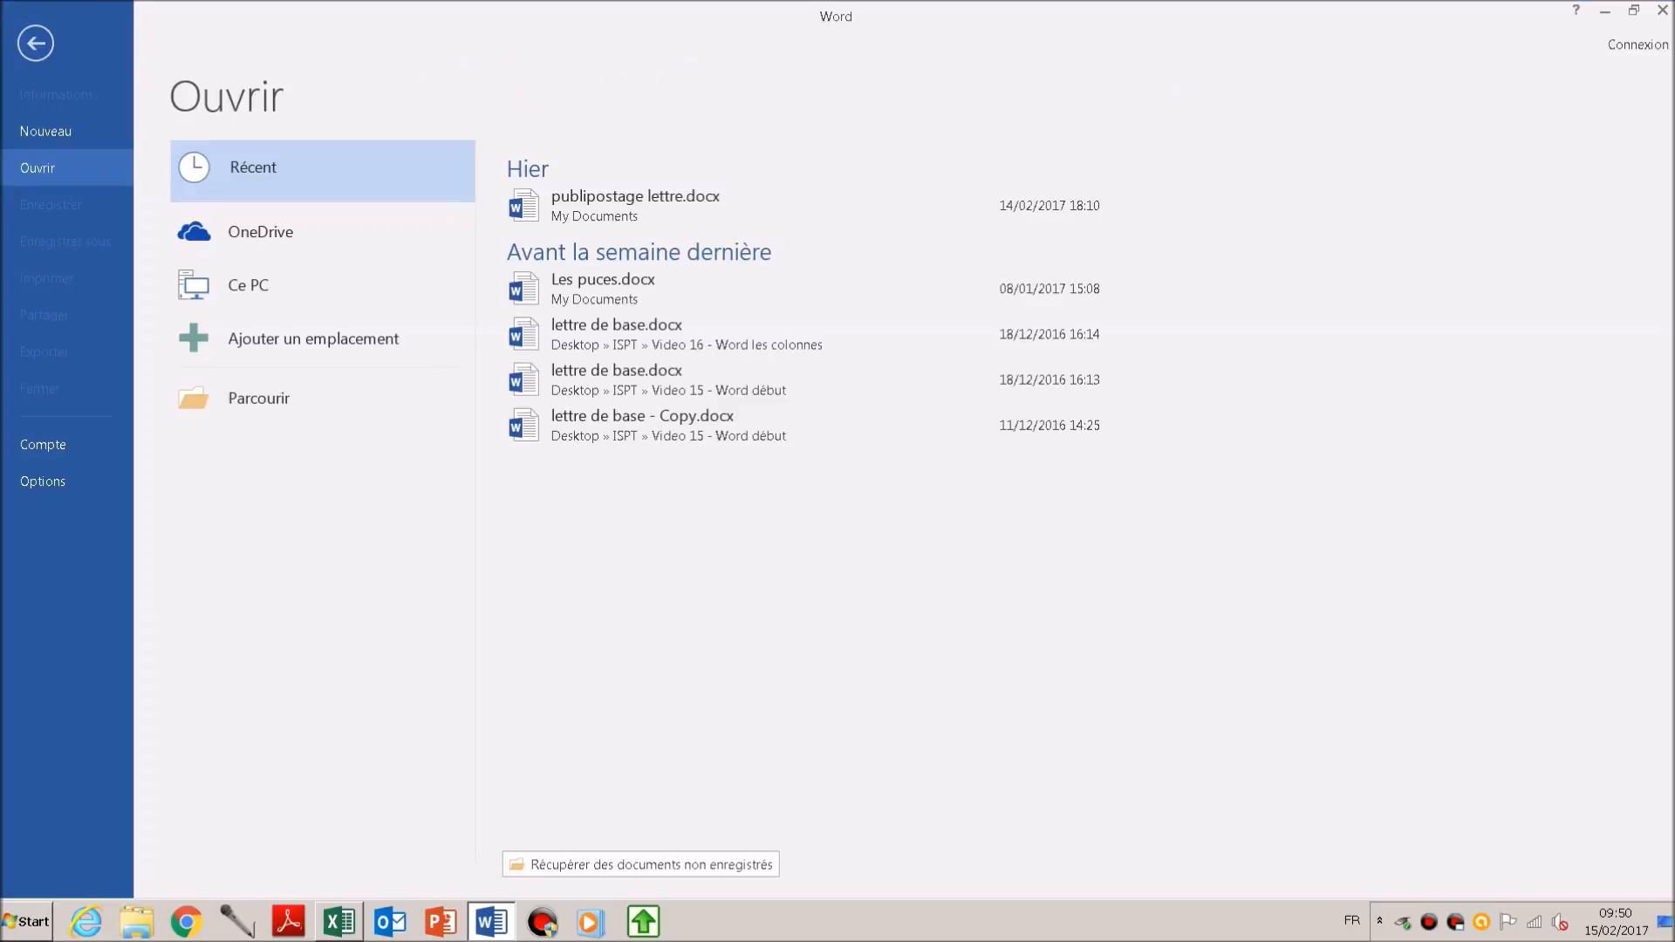
click(635, 205)
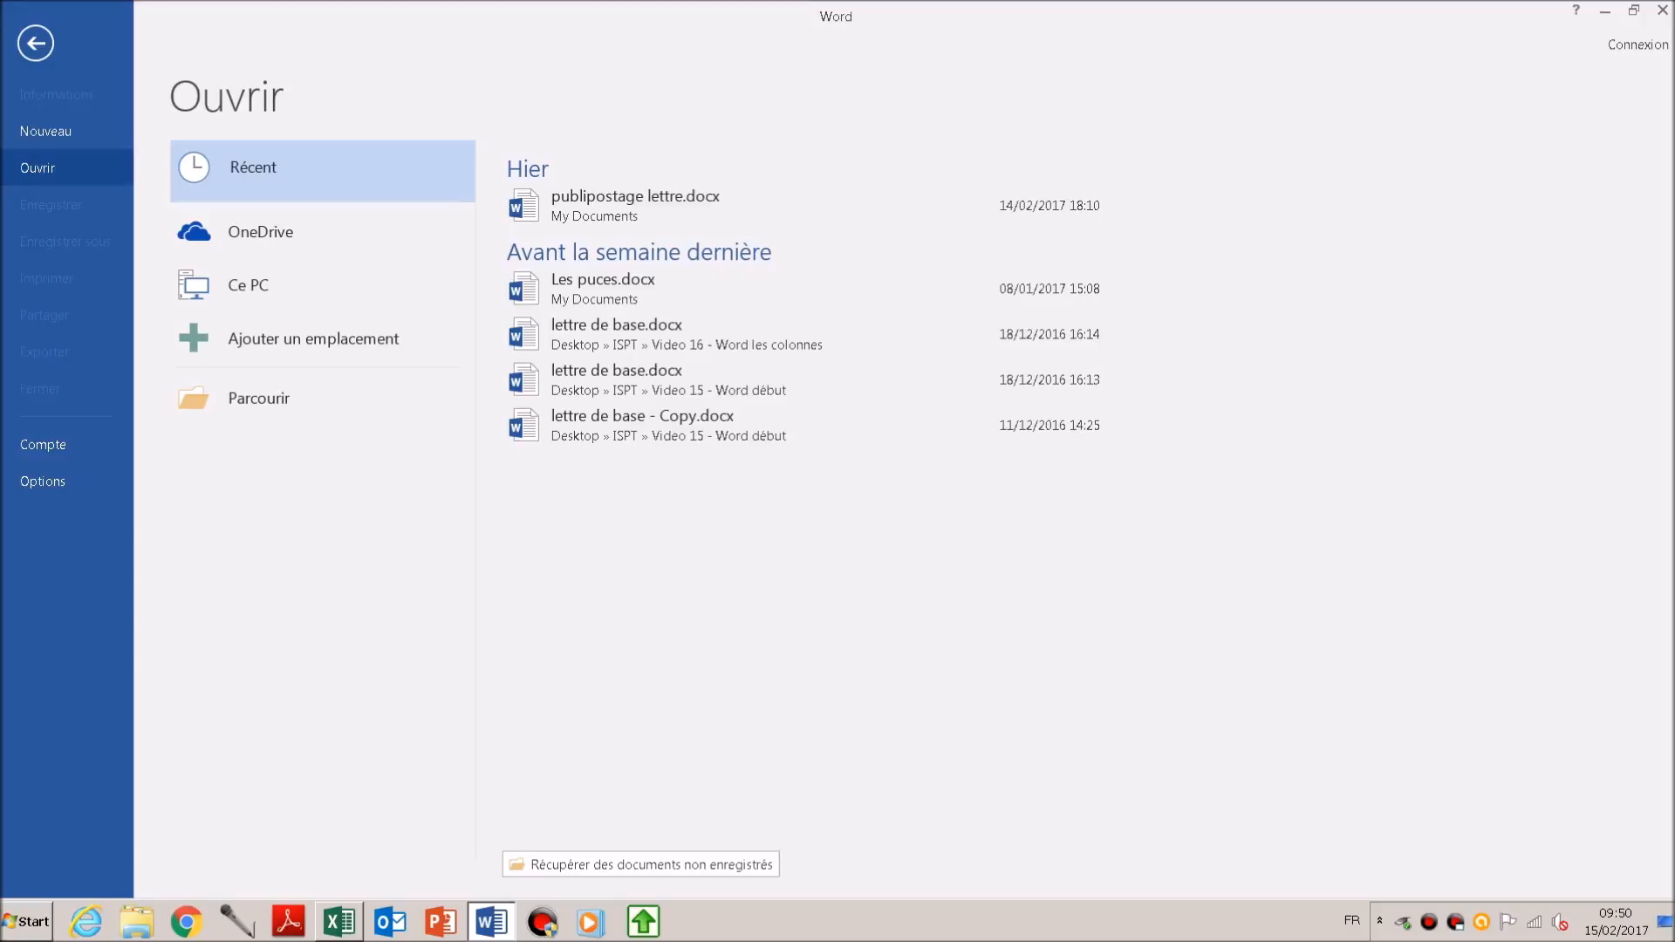
scroll(841, 529, down, 3)
scroll(841, 528, down, 3)
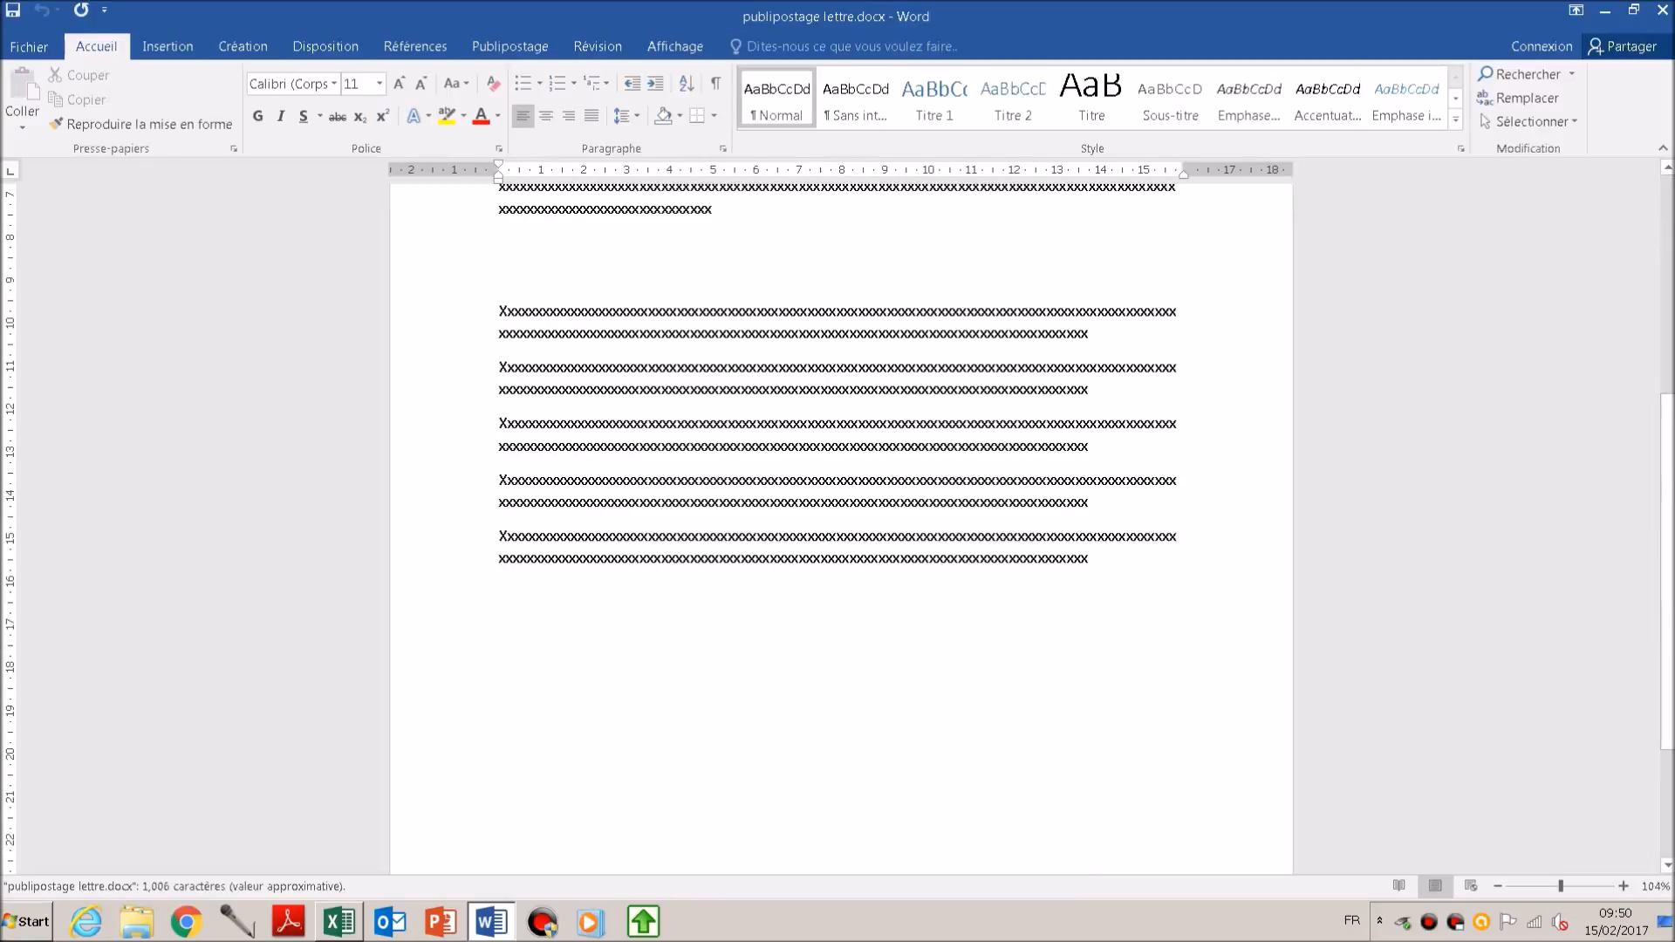
scroll(842, 528, up, 5)
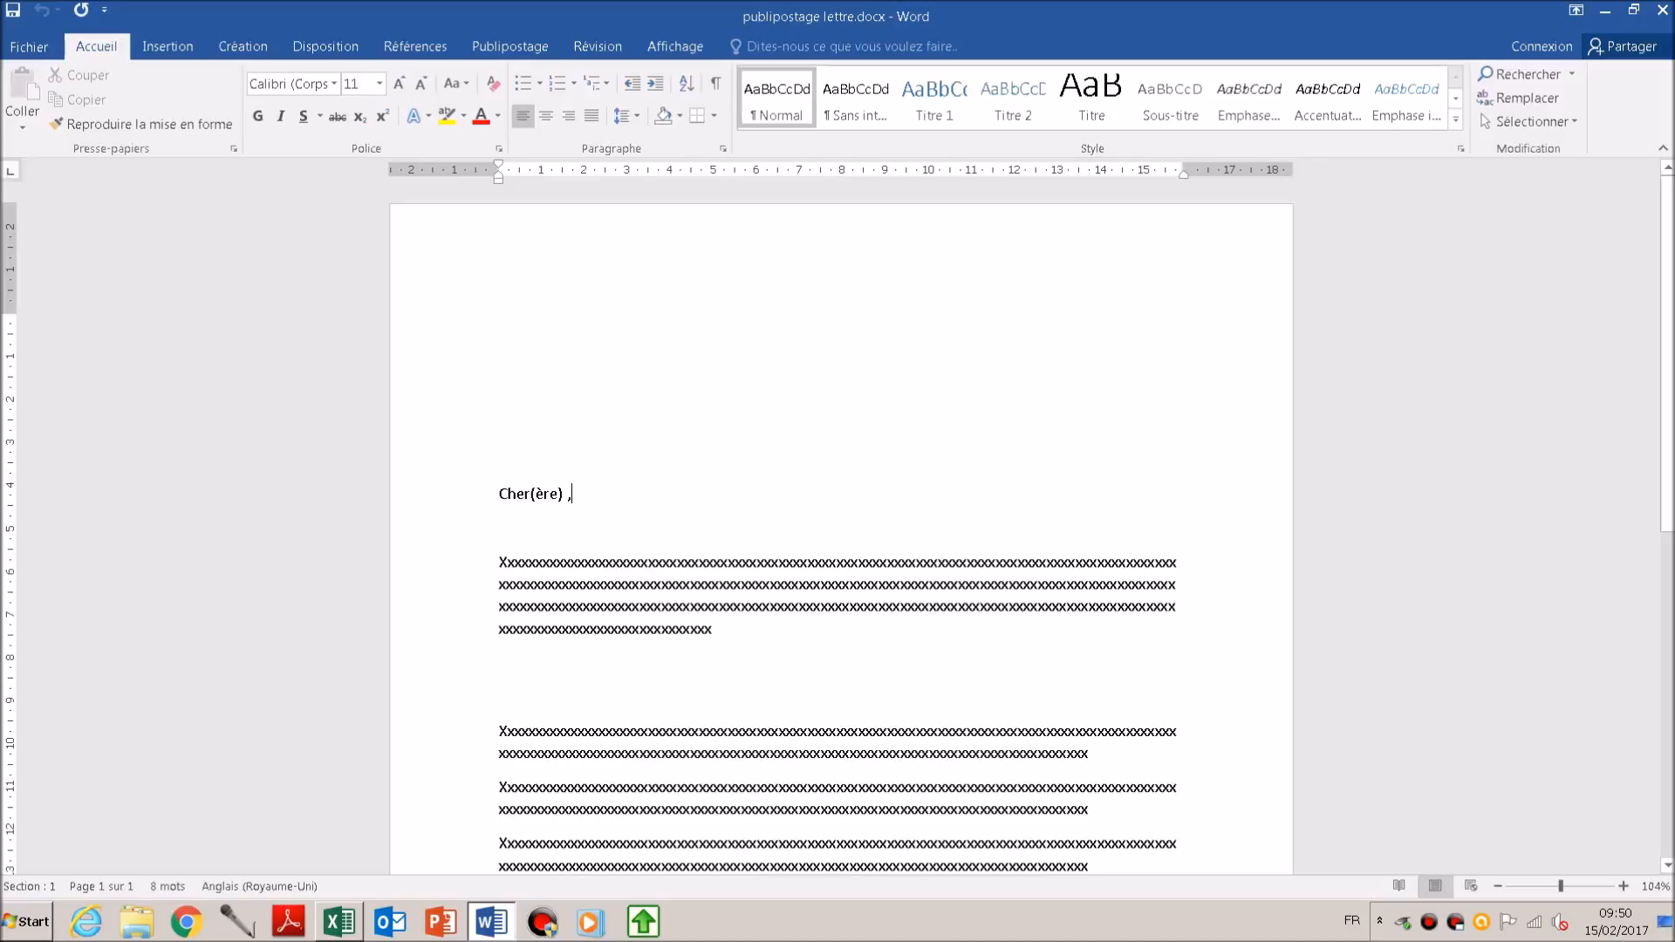
click(564, 494)
Switch to Excel to check the address columns in adresses.xlsx, and return to the letter in Word
click(340, 922)
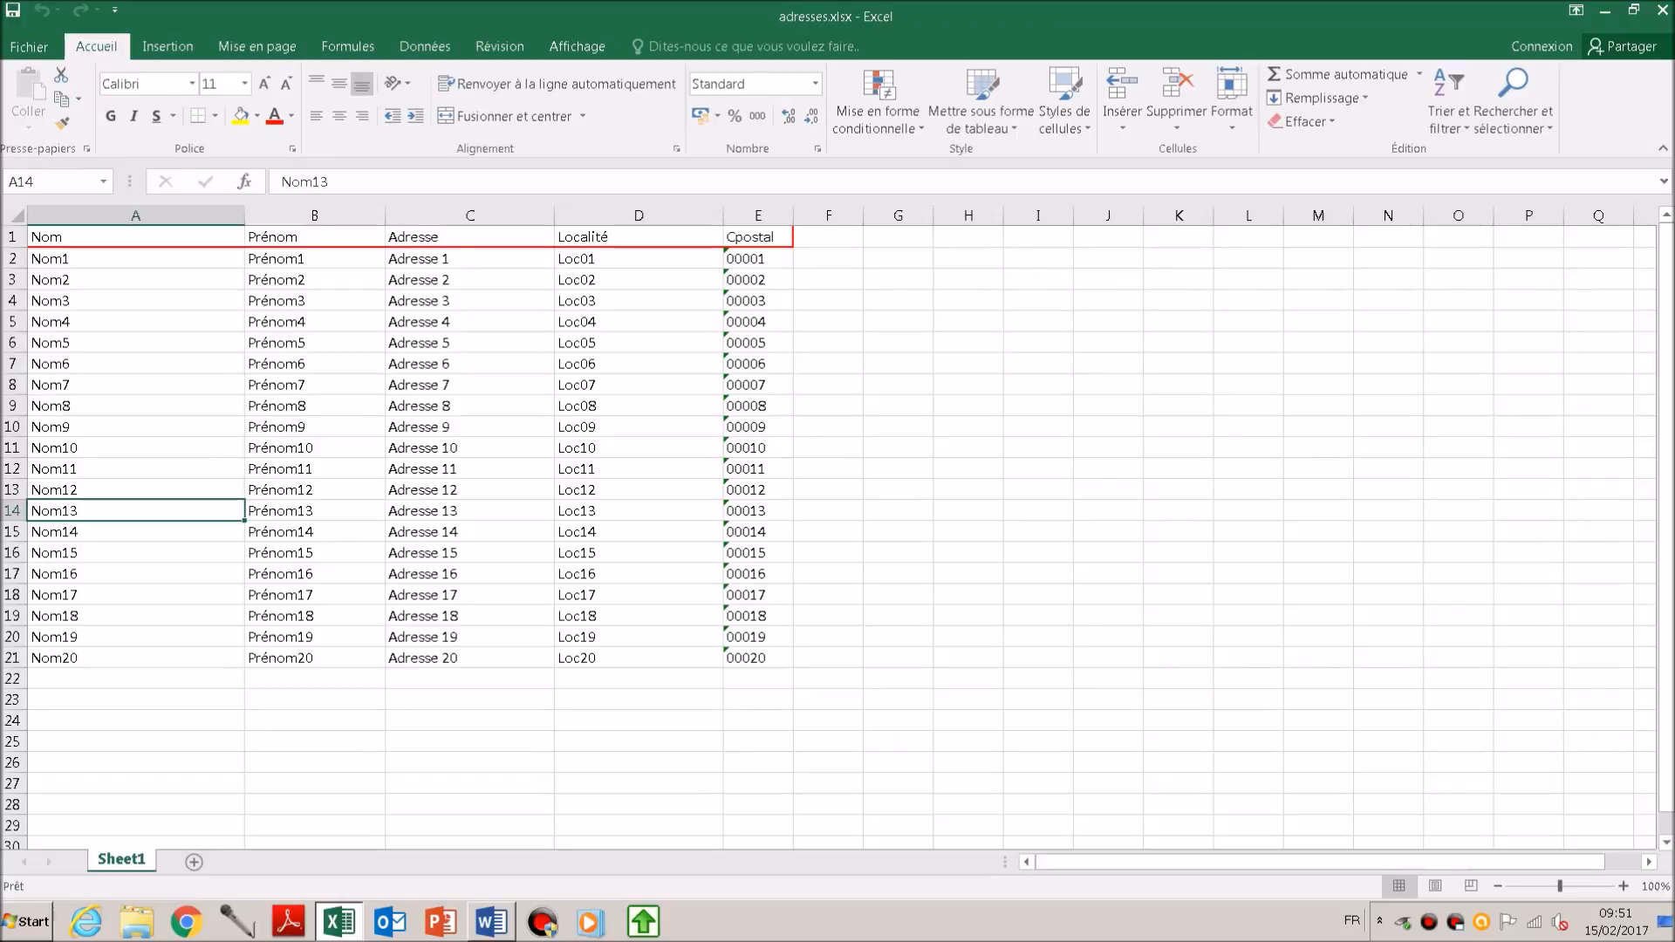
key(alt+Tab)
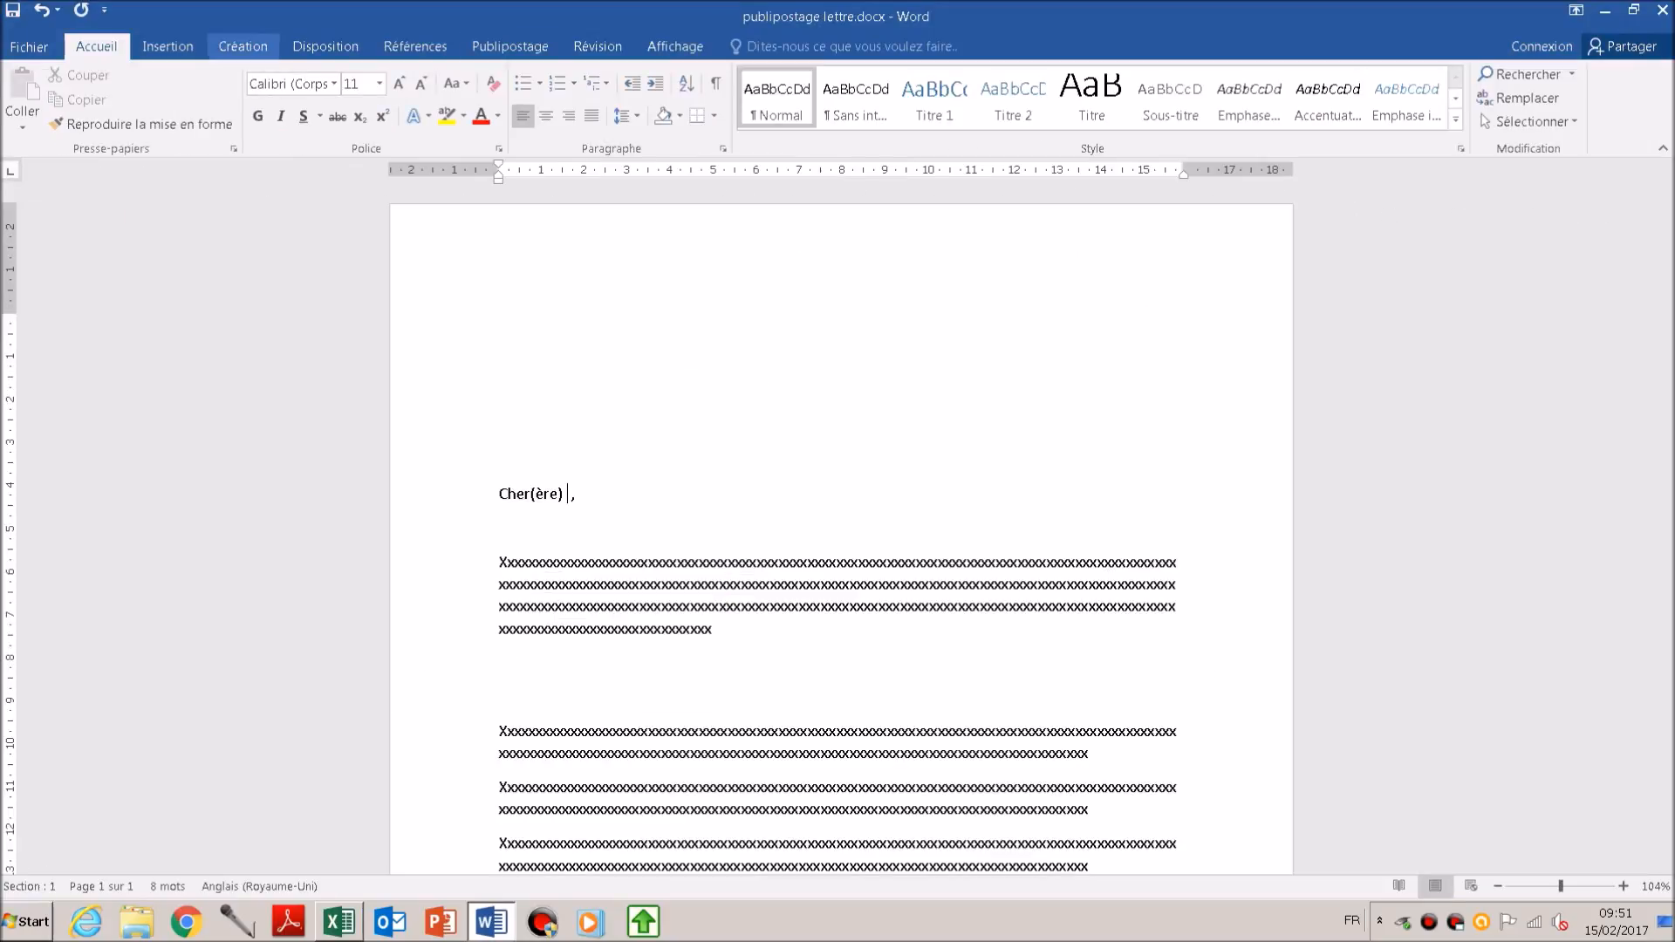
Attach the existing recipient list adresses.xlsx from the USB disk to the letter as its mail merge data source
click(511, 47)
click(304, 113)
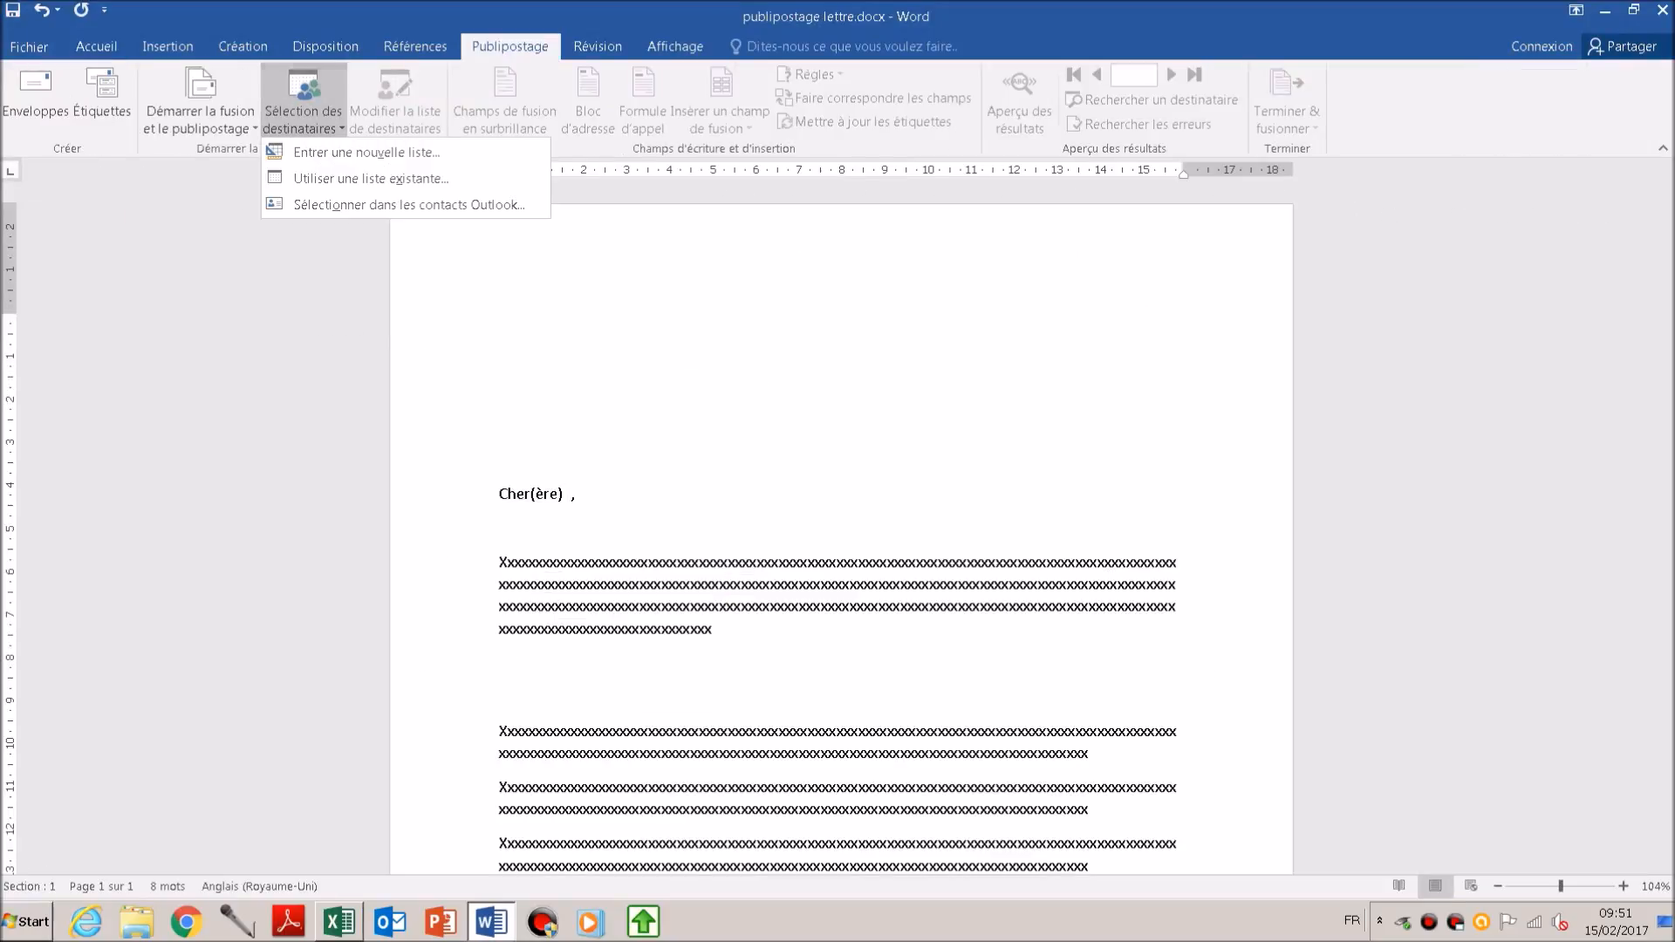
click(371, 178)
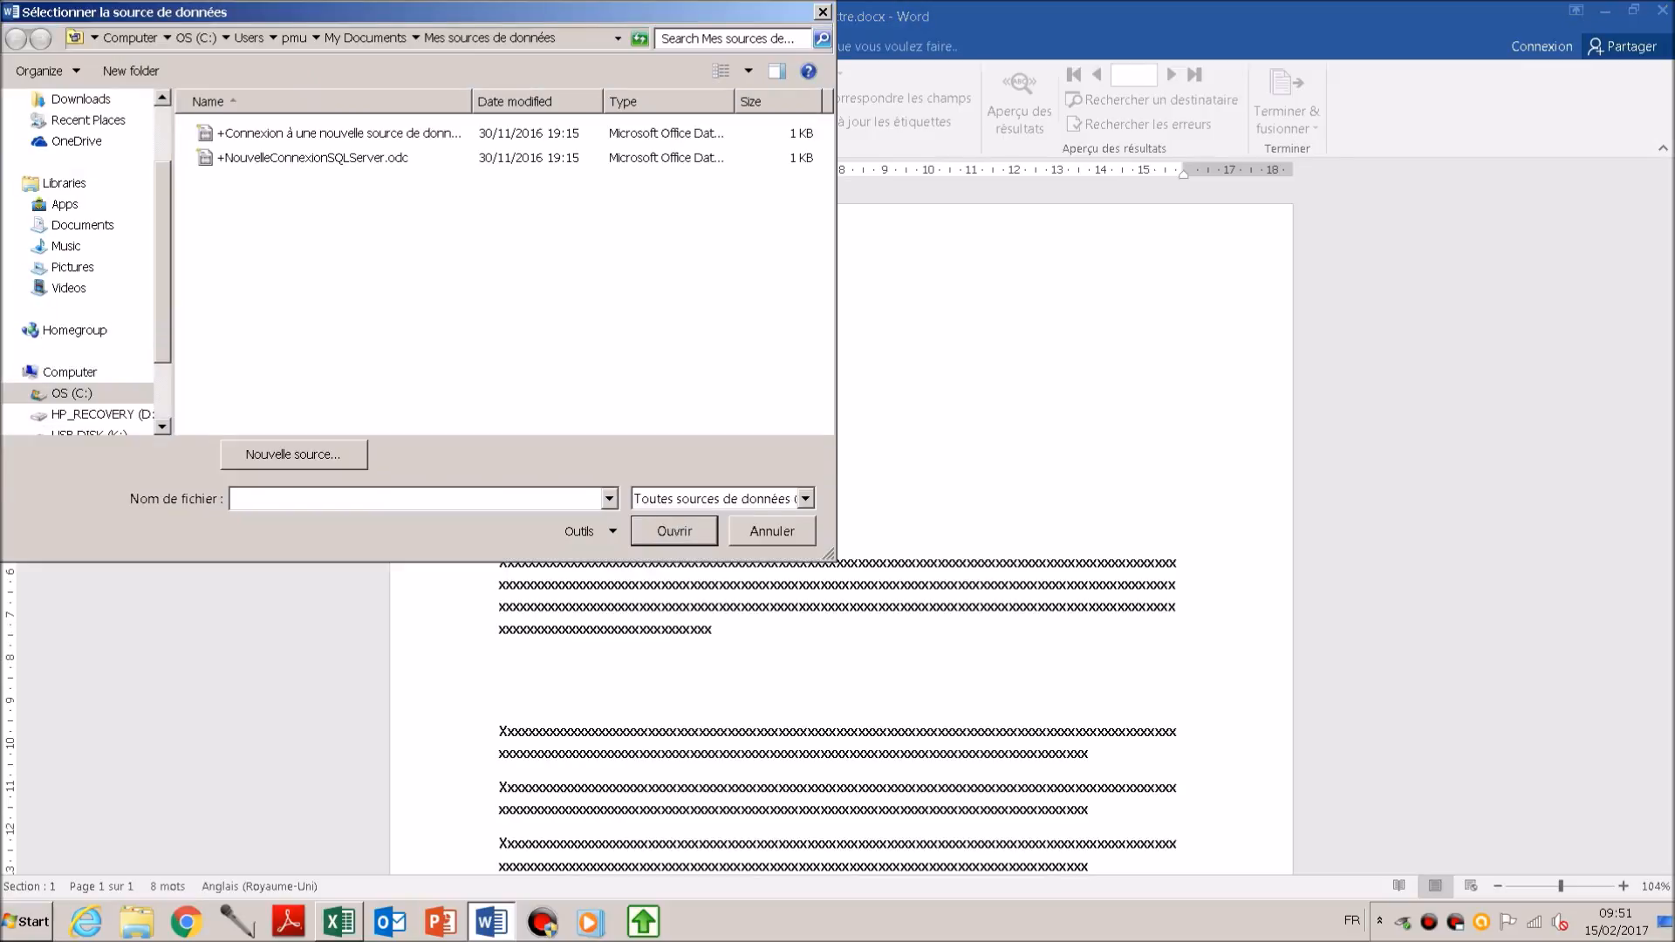
scroll(89, 372, down, 2)
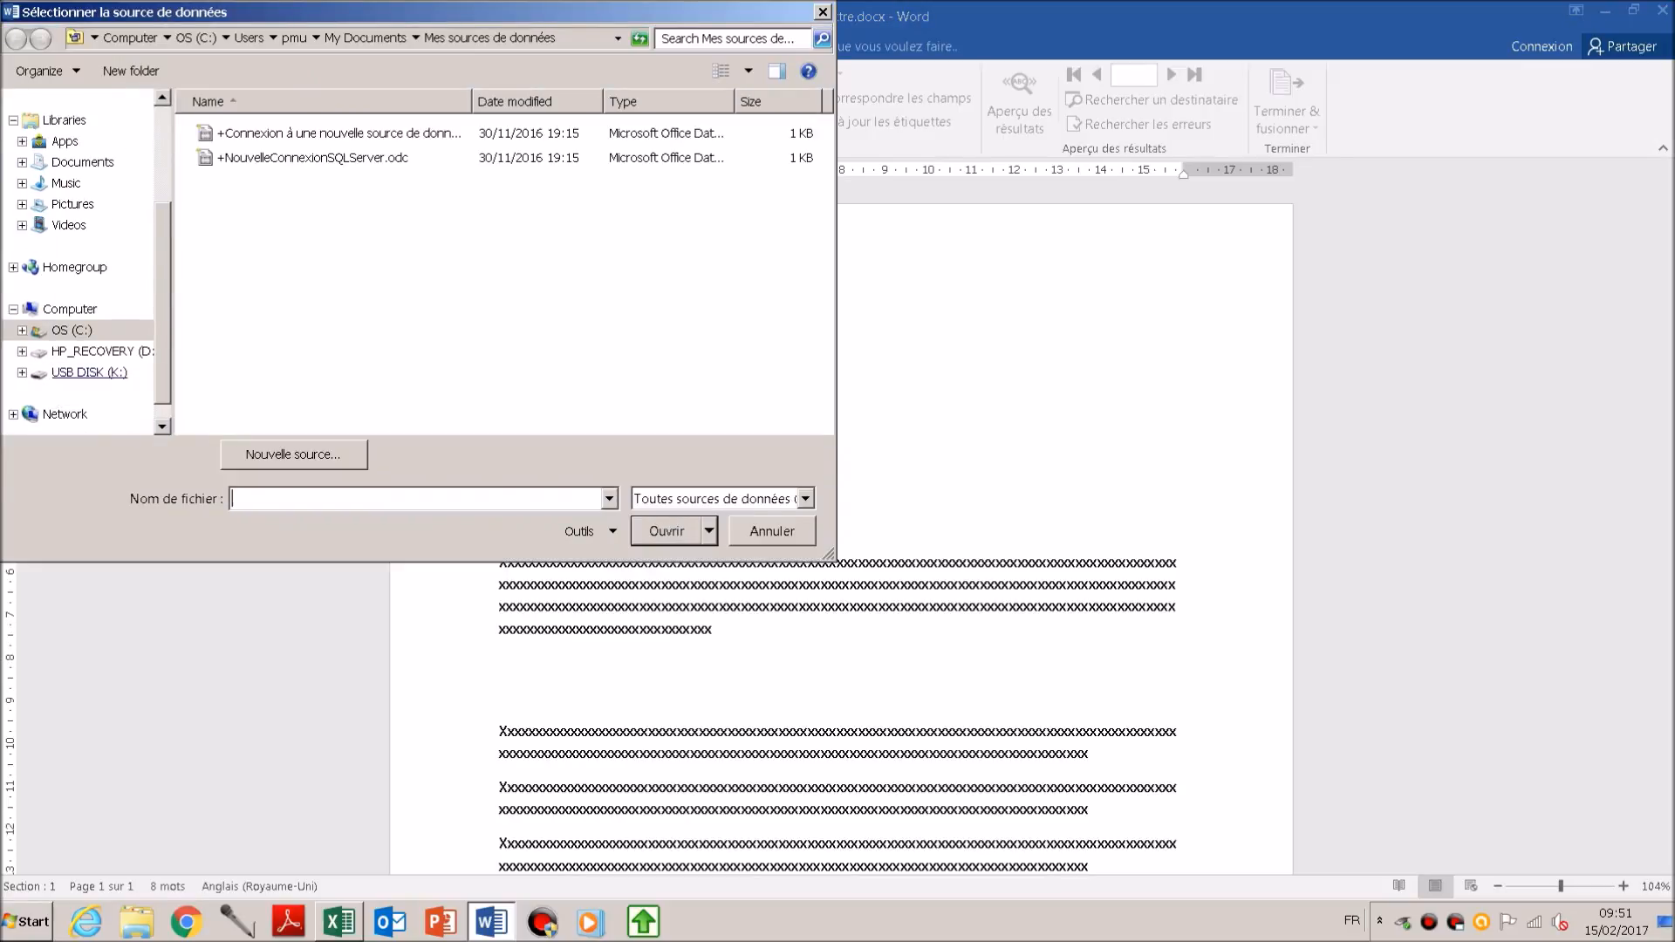
click(90, 372)
double_click(252, 231)
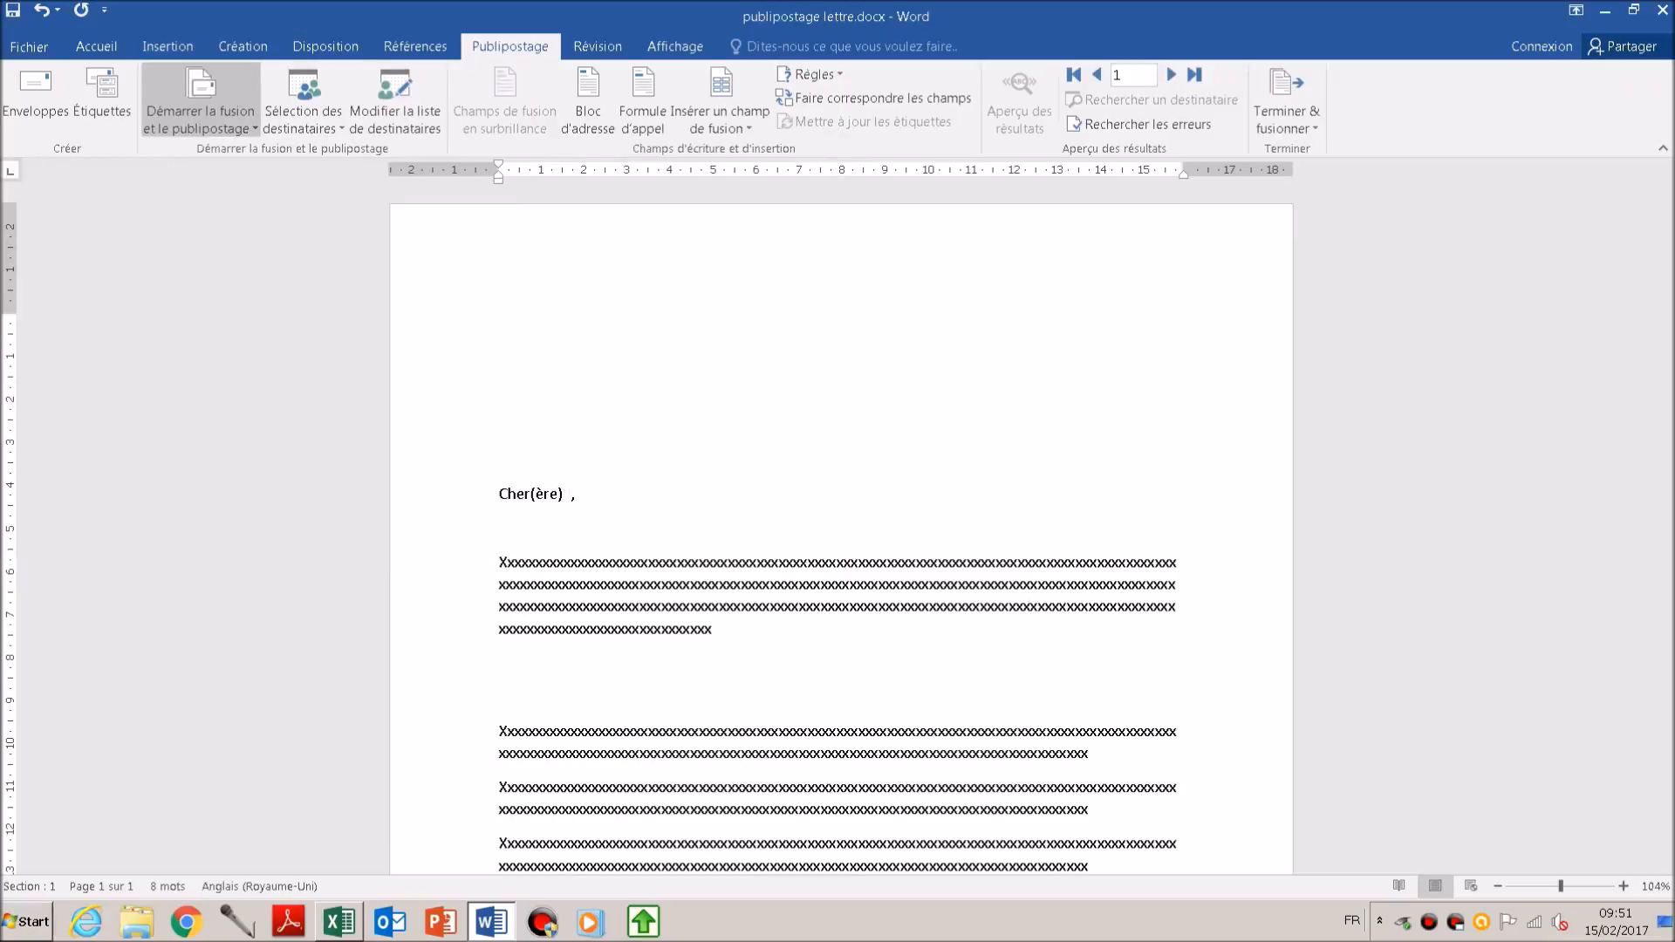
Set the mail merge type to Lettres and insert the Prénom merge field before the comma after "Cher(ère)"
click(201, 120)
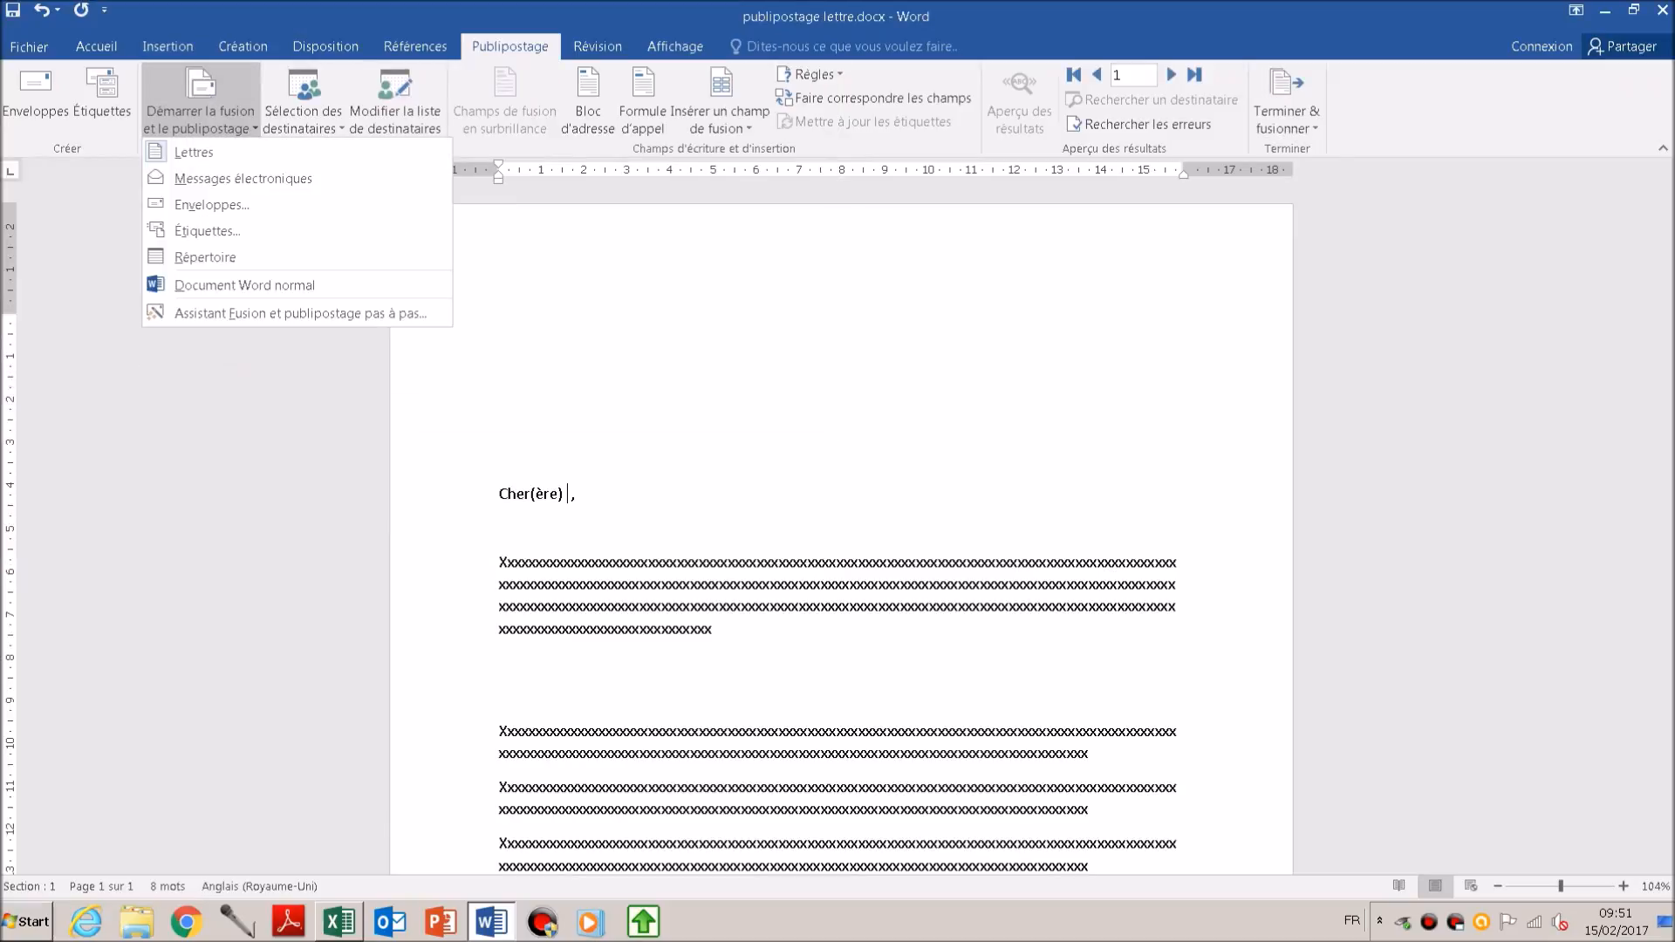
click(193, 152)
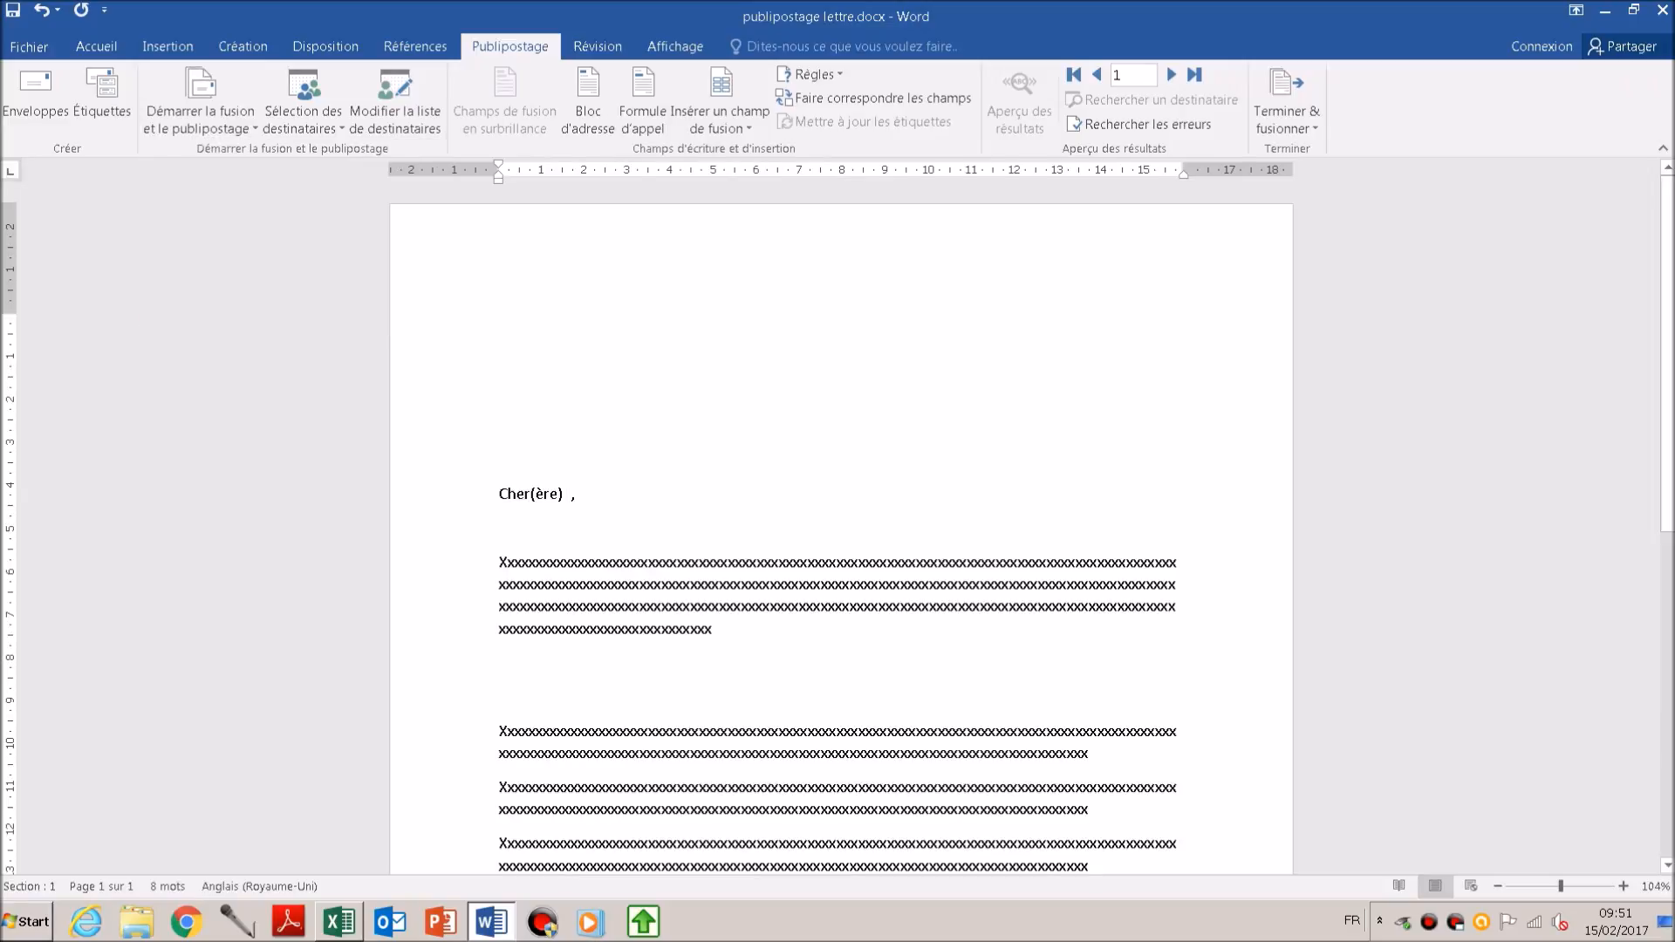
click(721, 122)
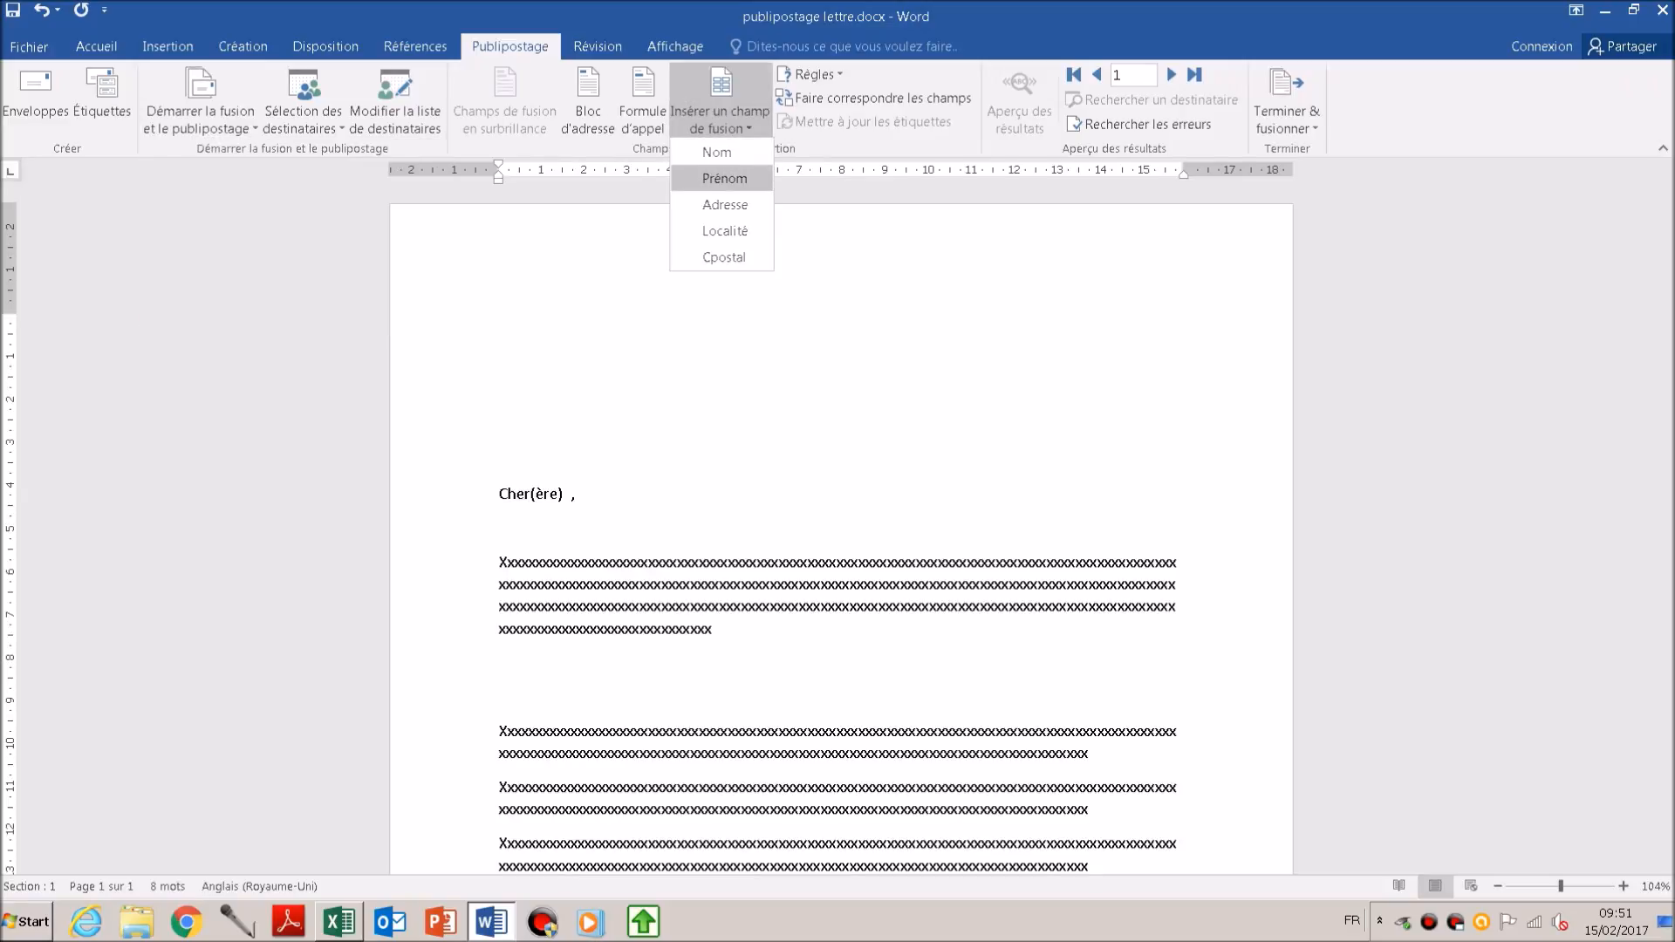
click(725, 178)
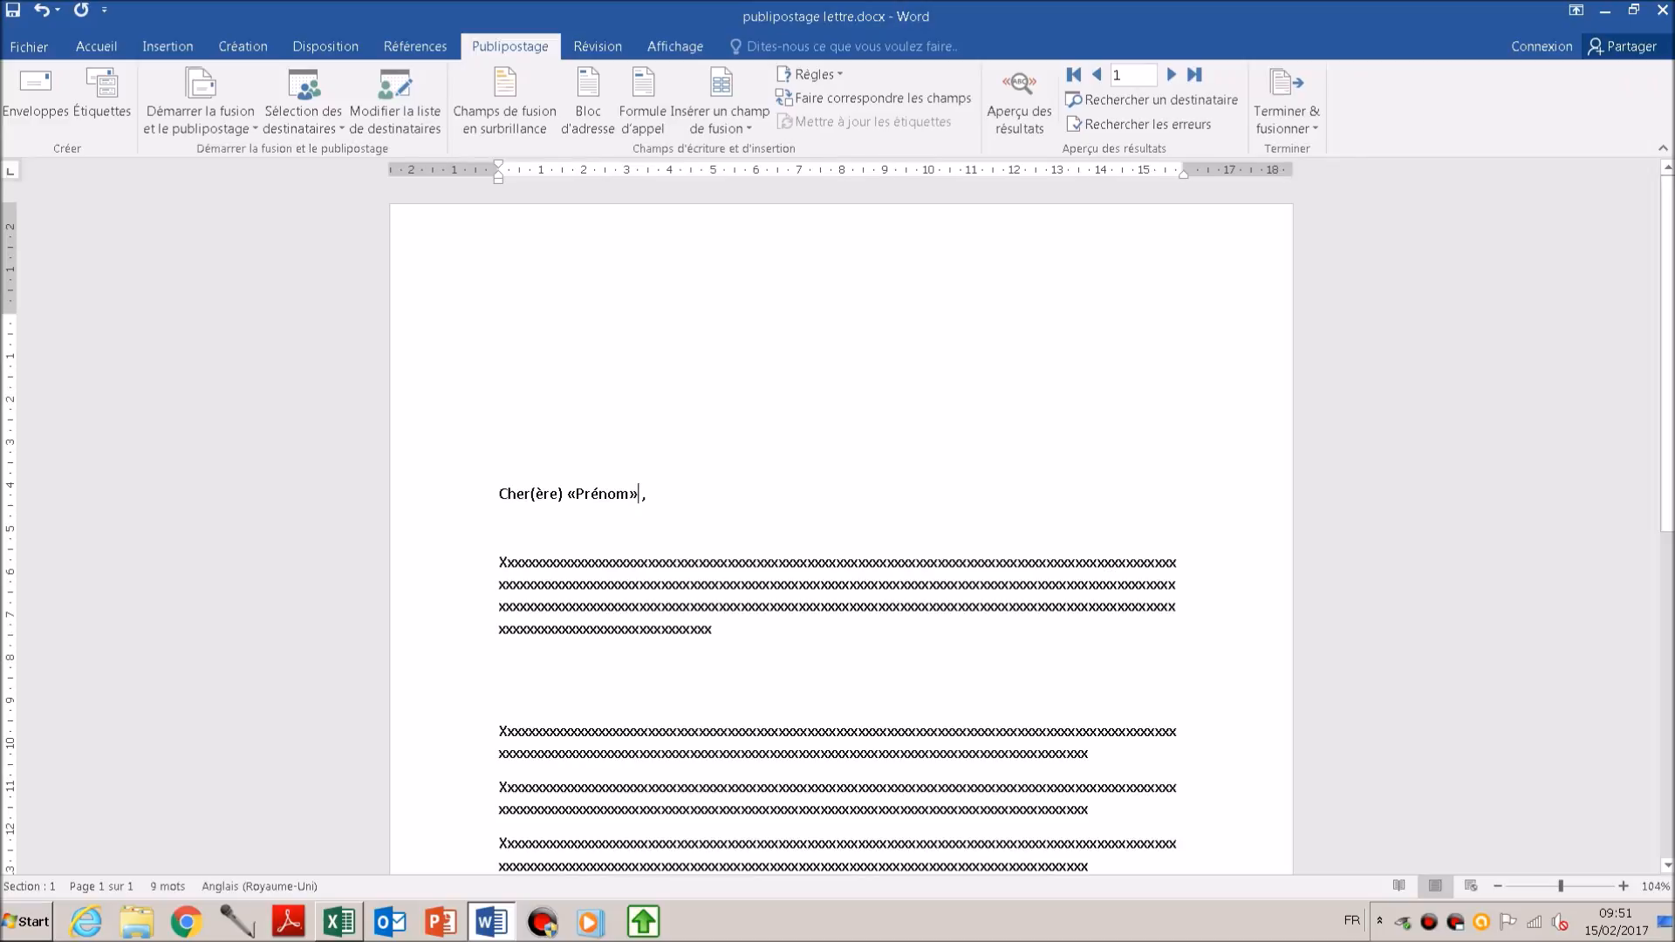
Preview the merge results in the letter and browse forward through a few recipients, returning to record 1
scroll(842, 524, down, 3)
scroll(841, 523, up, 3)
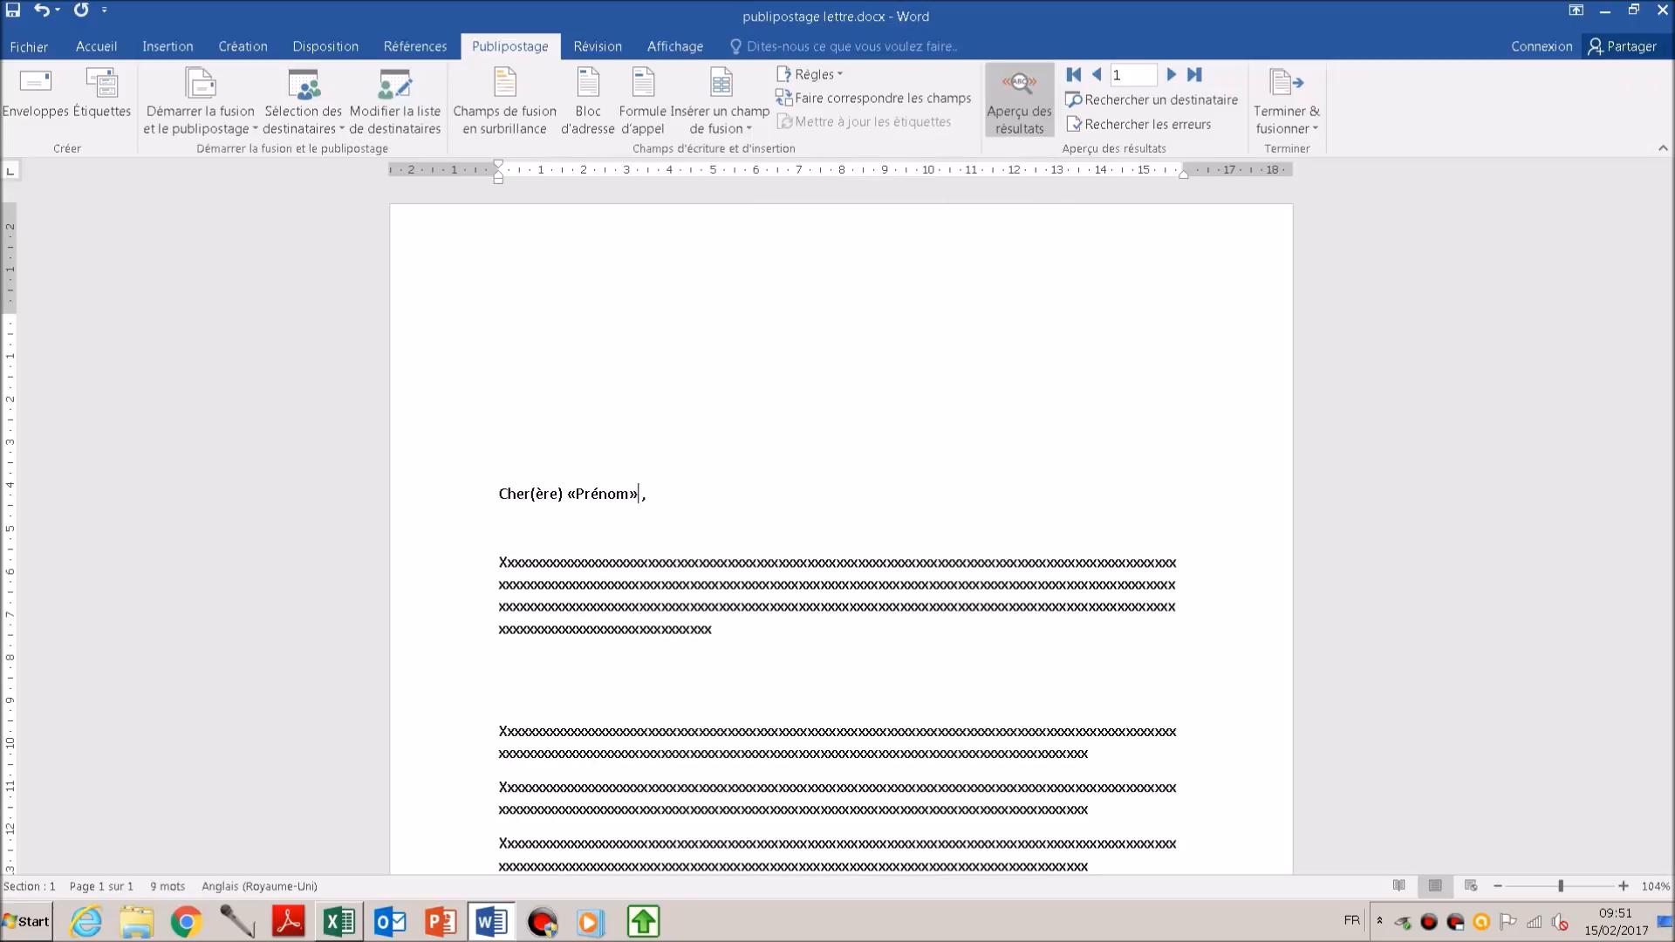
scroll(841, 524, down, 7)
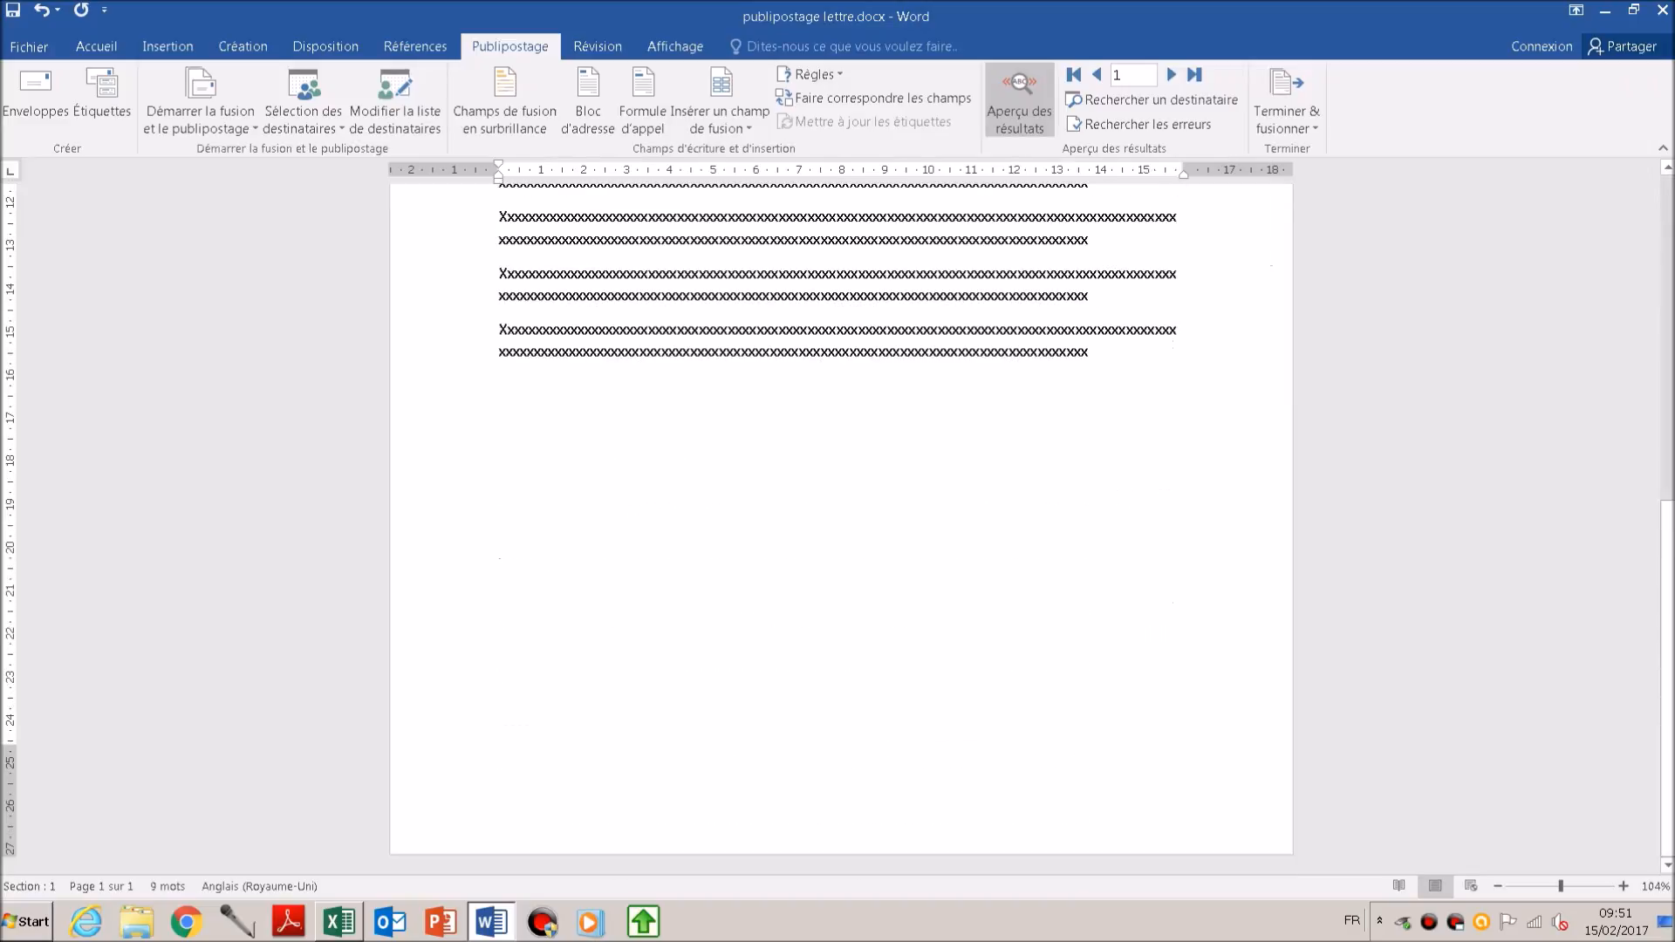
scroll(841, 523, up, 7)
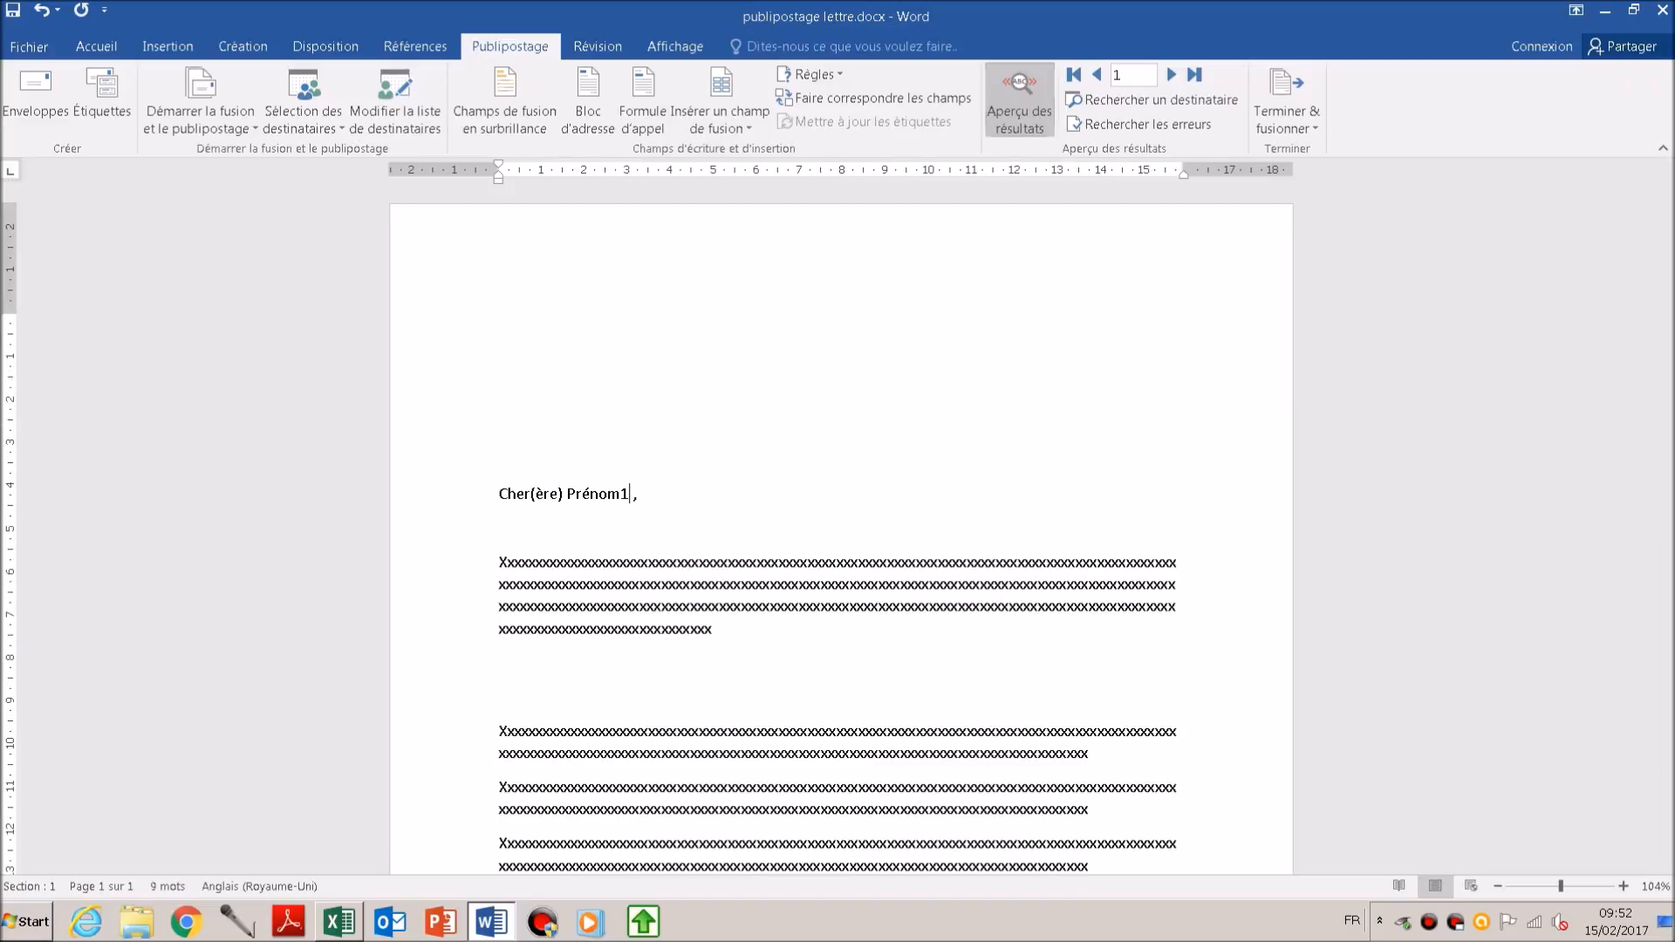
click(1172, 75)
click(1171, 75)
click(1097, 75)
click(1097, 75)
click(1097, 75)
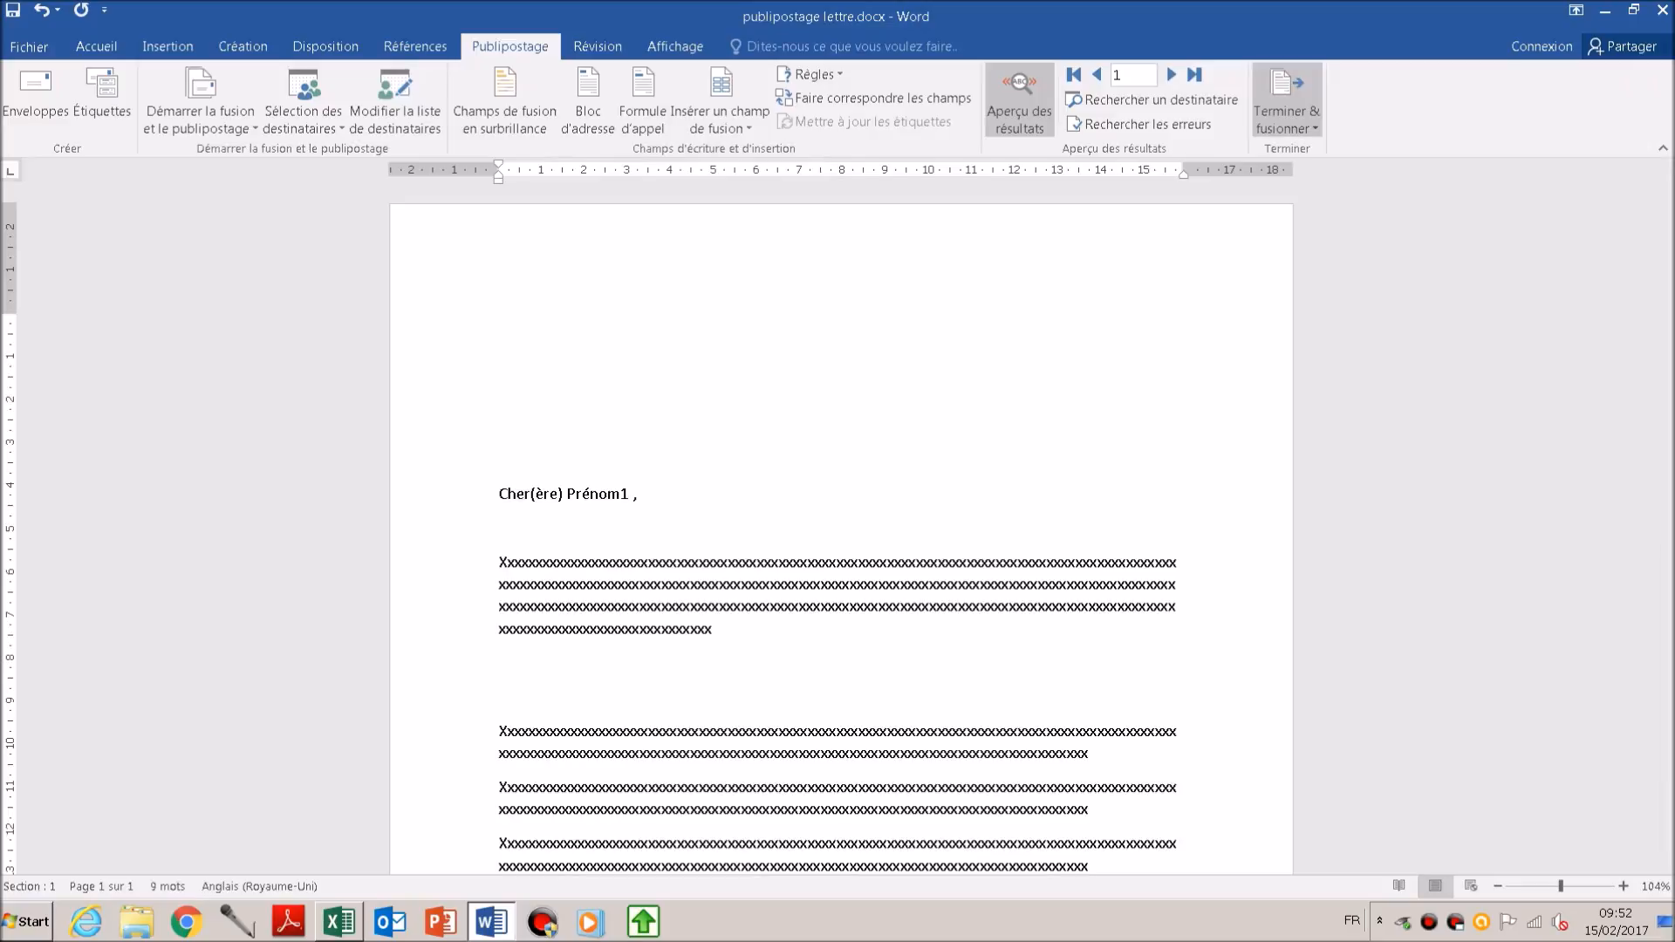
Finish the merge into individually editable letters for all recipients and look through the personalised greetings in the merged document
click(1286, 119)
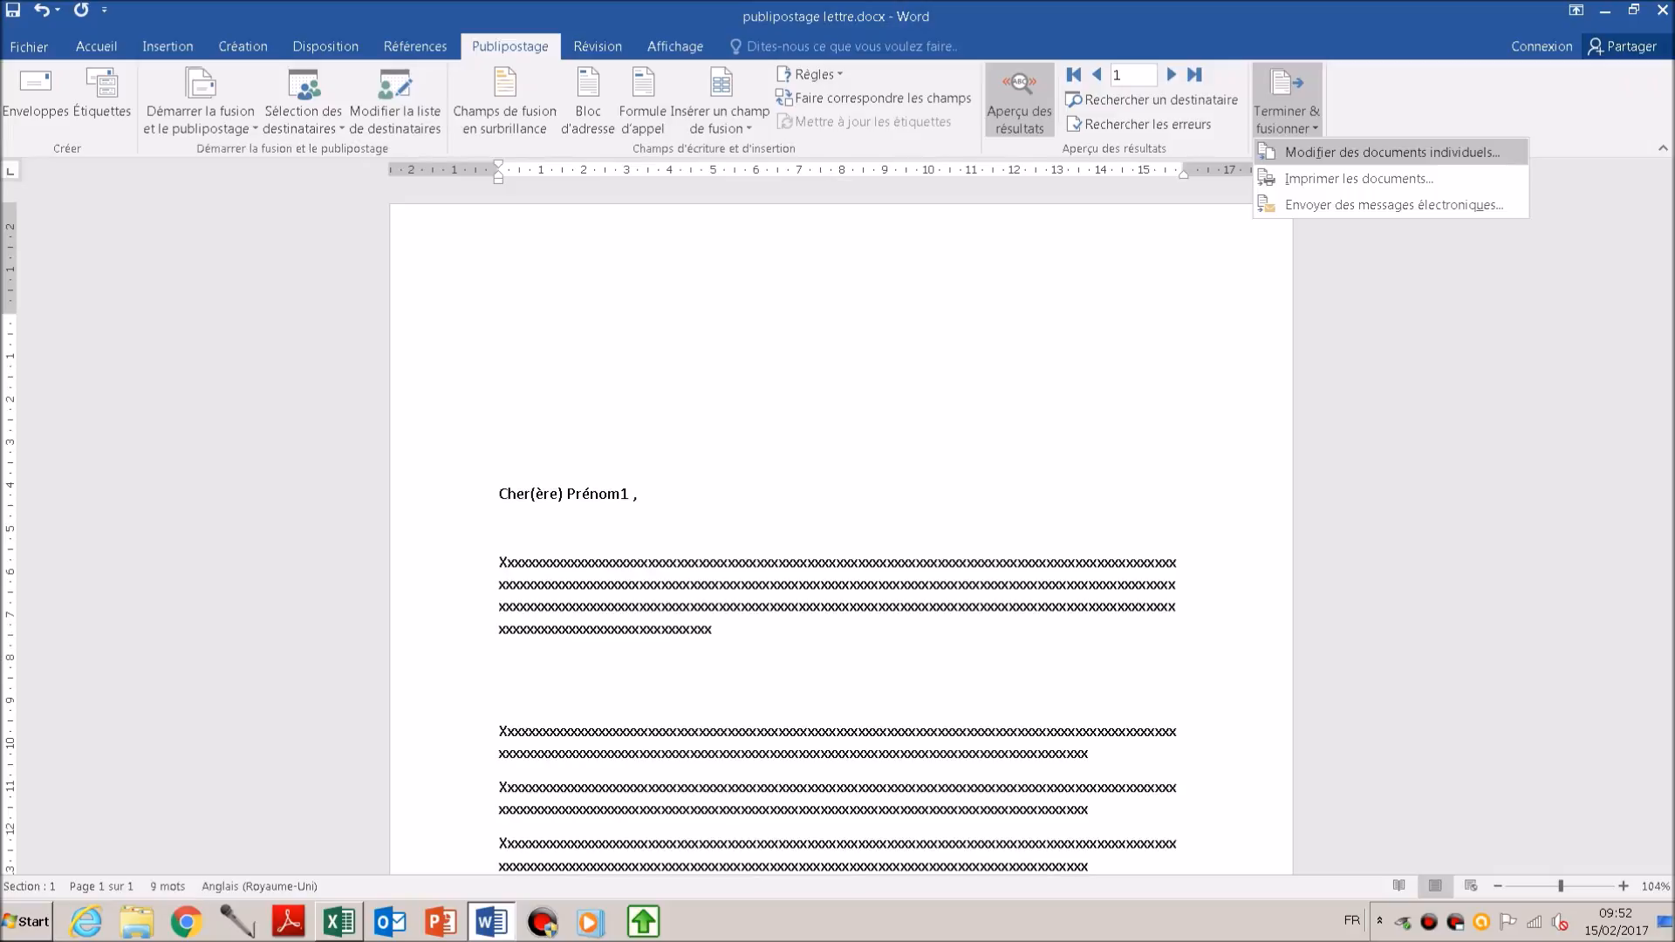
click(1392, 152)
key(Return)
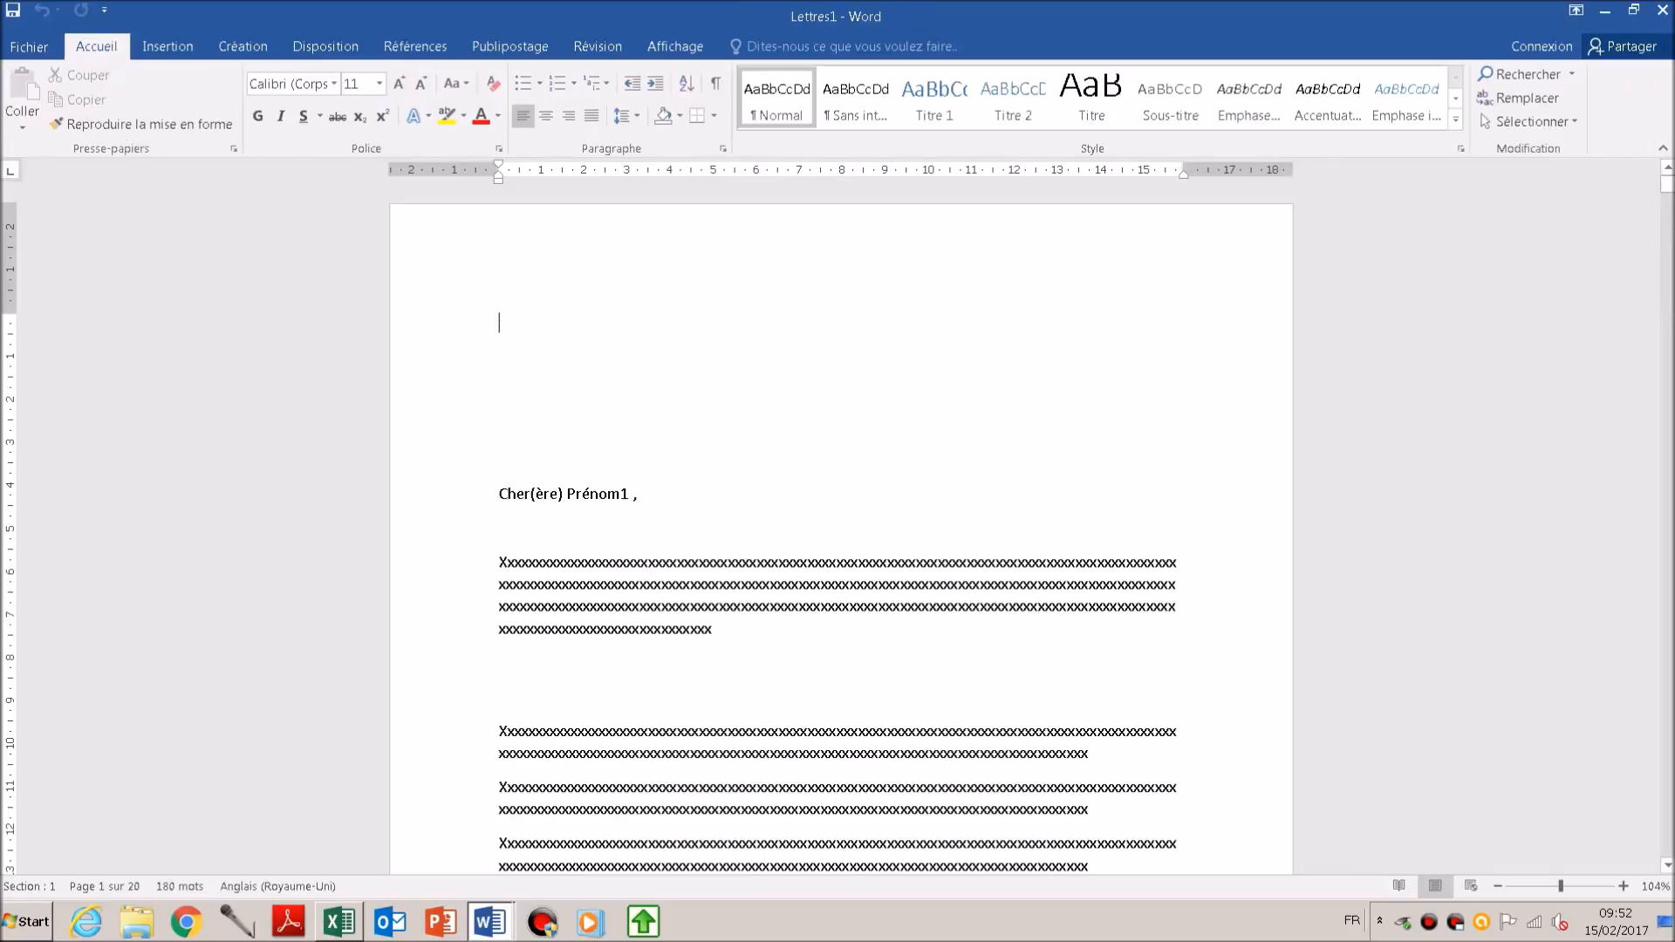
scroll(841, 524, down, 10)
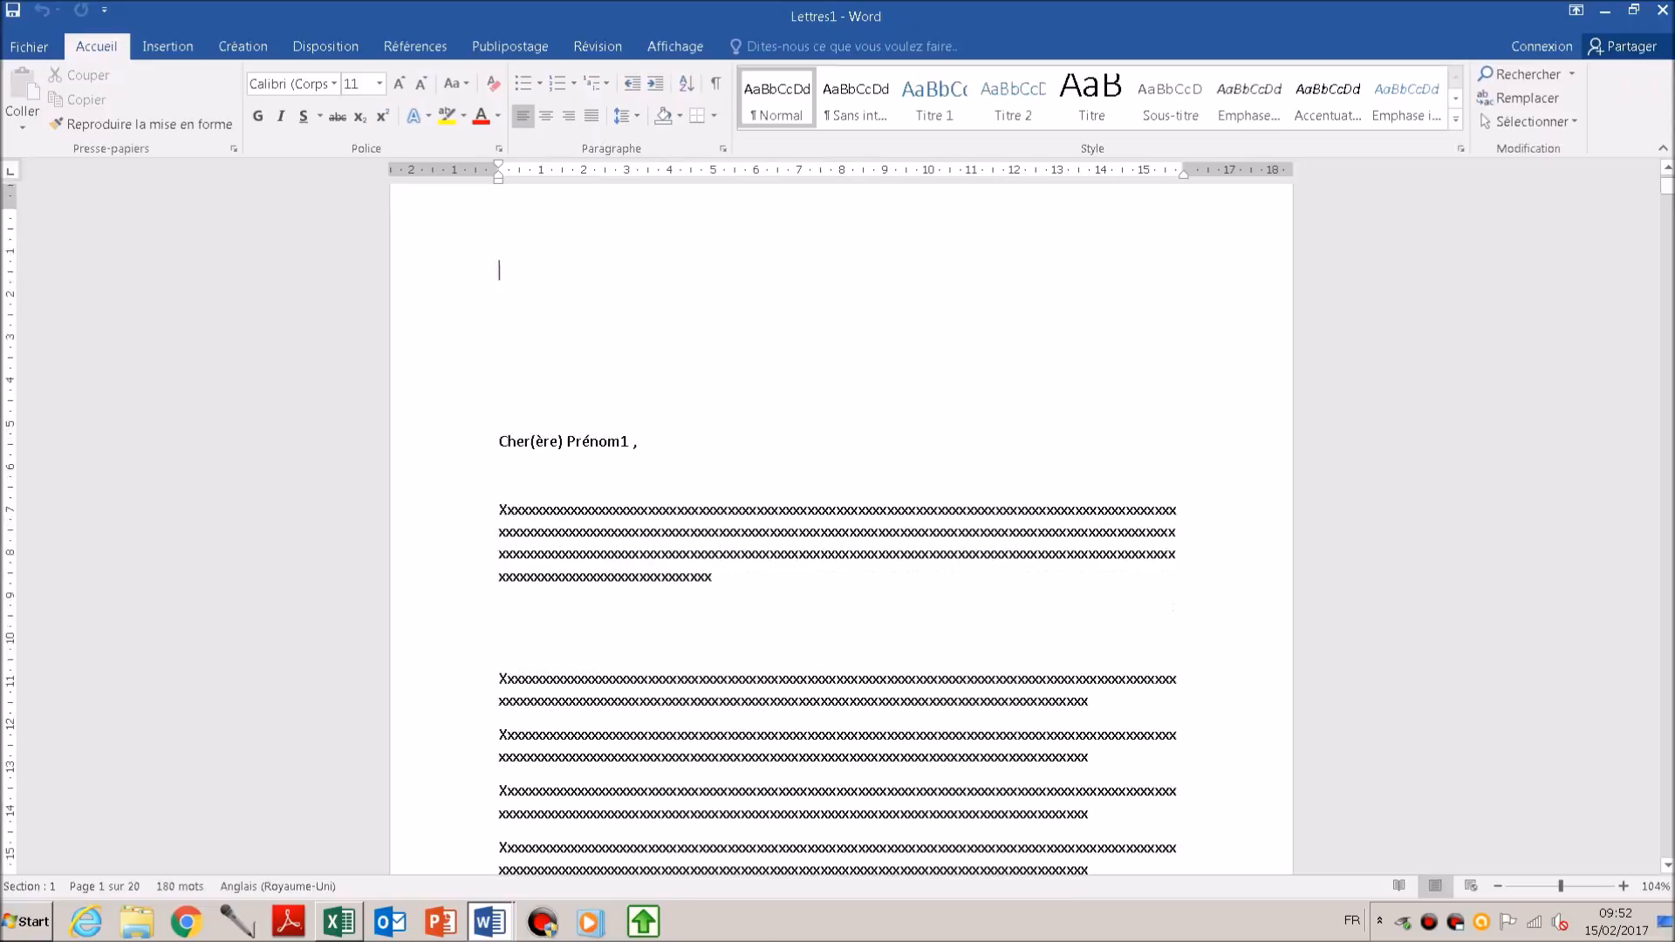
scroll(841, 523, down, 10)
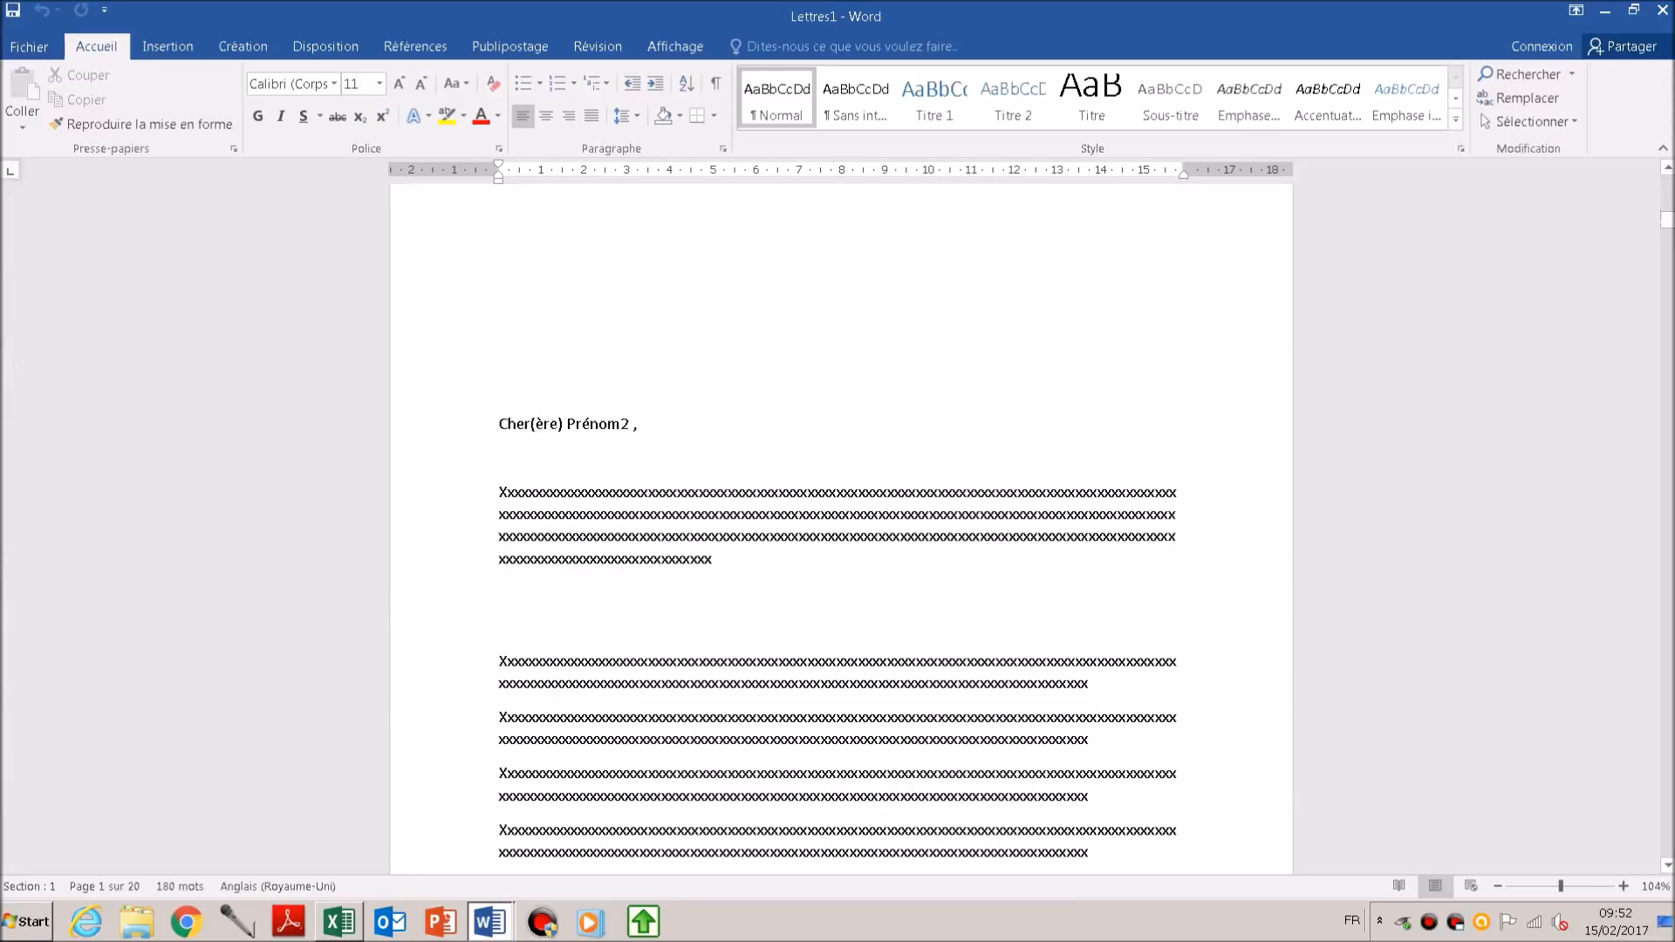
scroll(841, 524, down, 10)
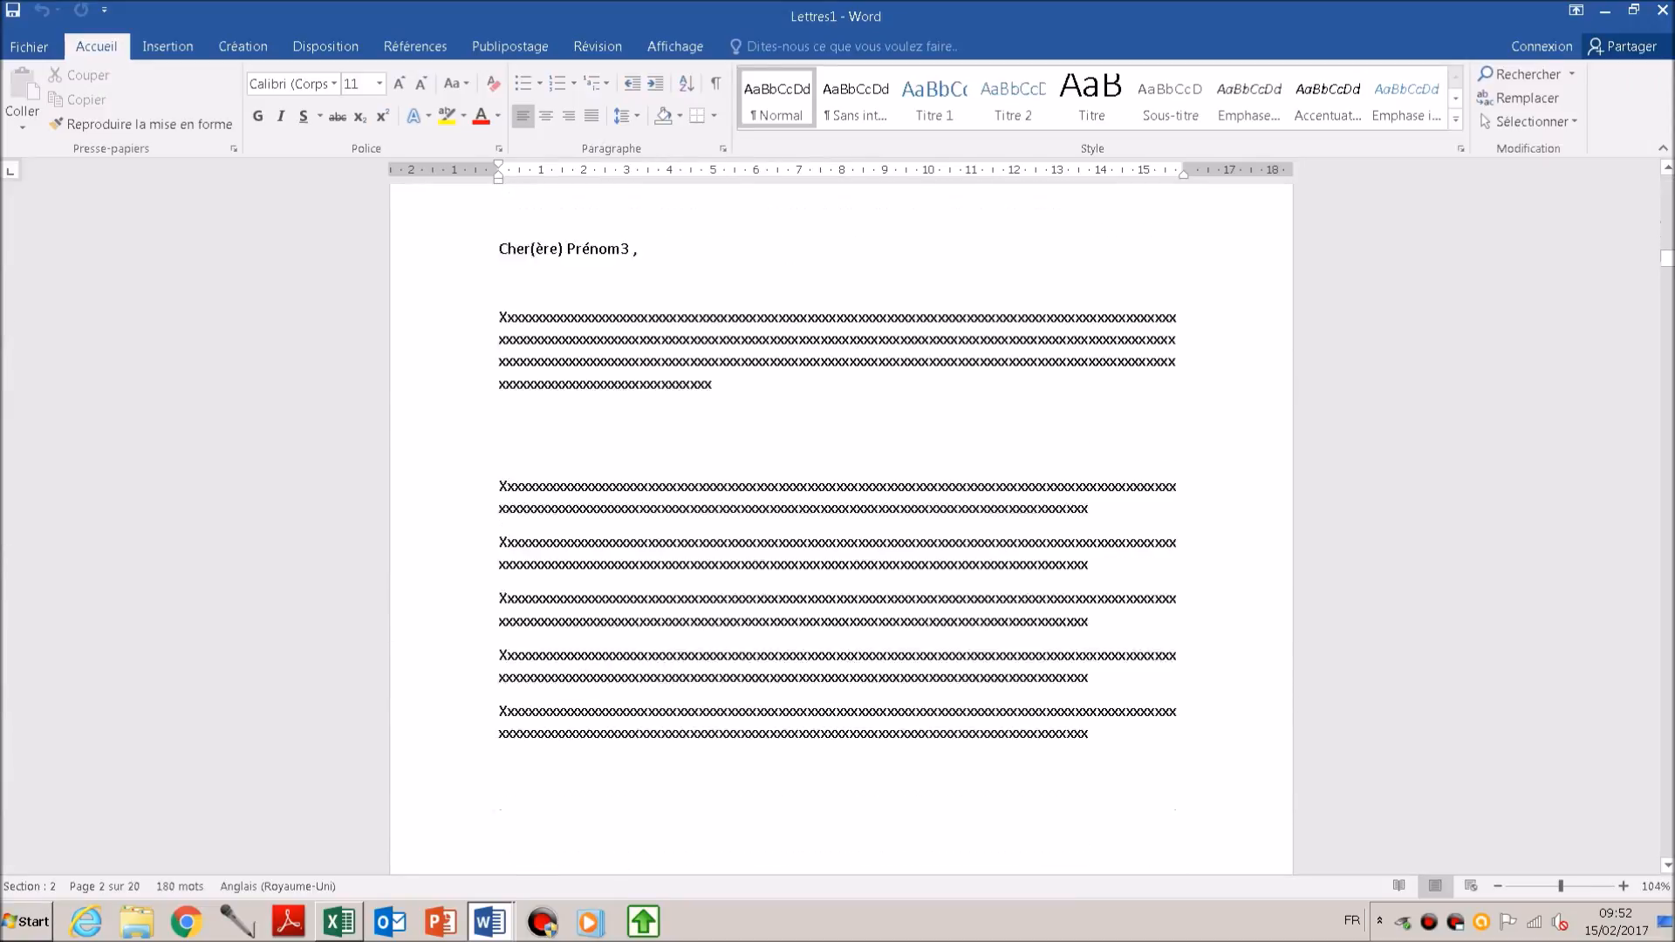
scroll(841, 523, down, 10)
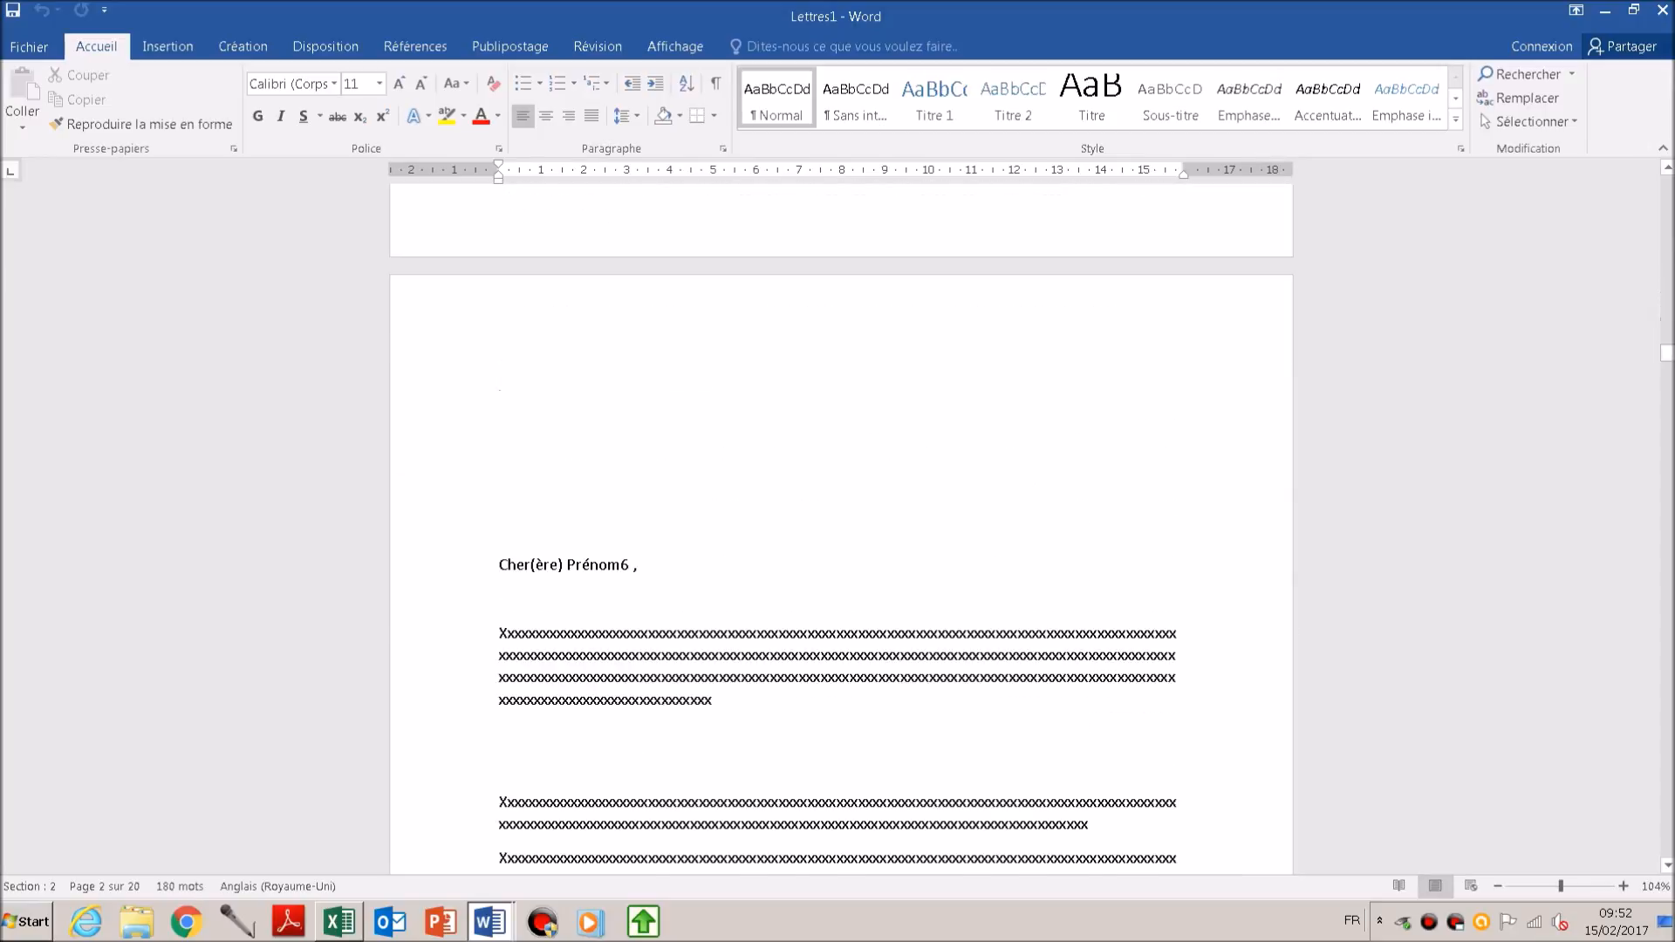
scroll(841, 523, up, 20)
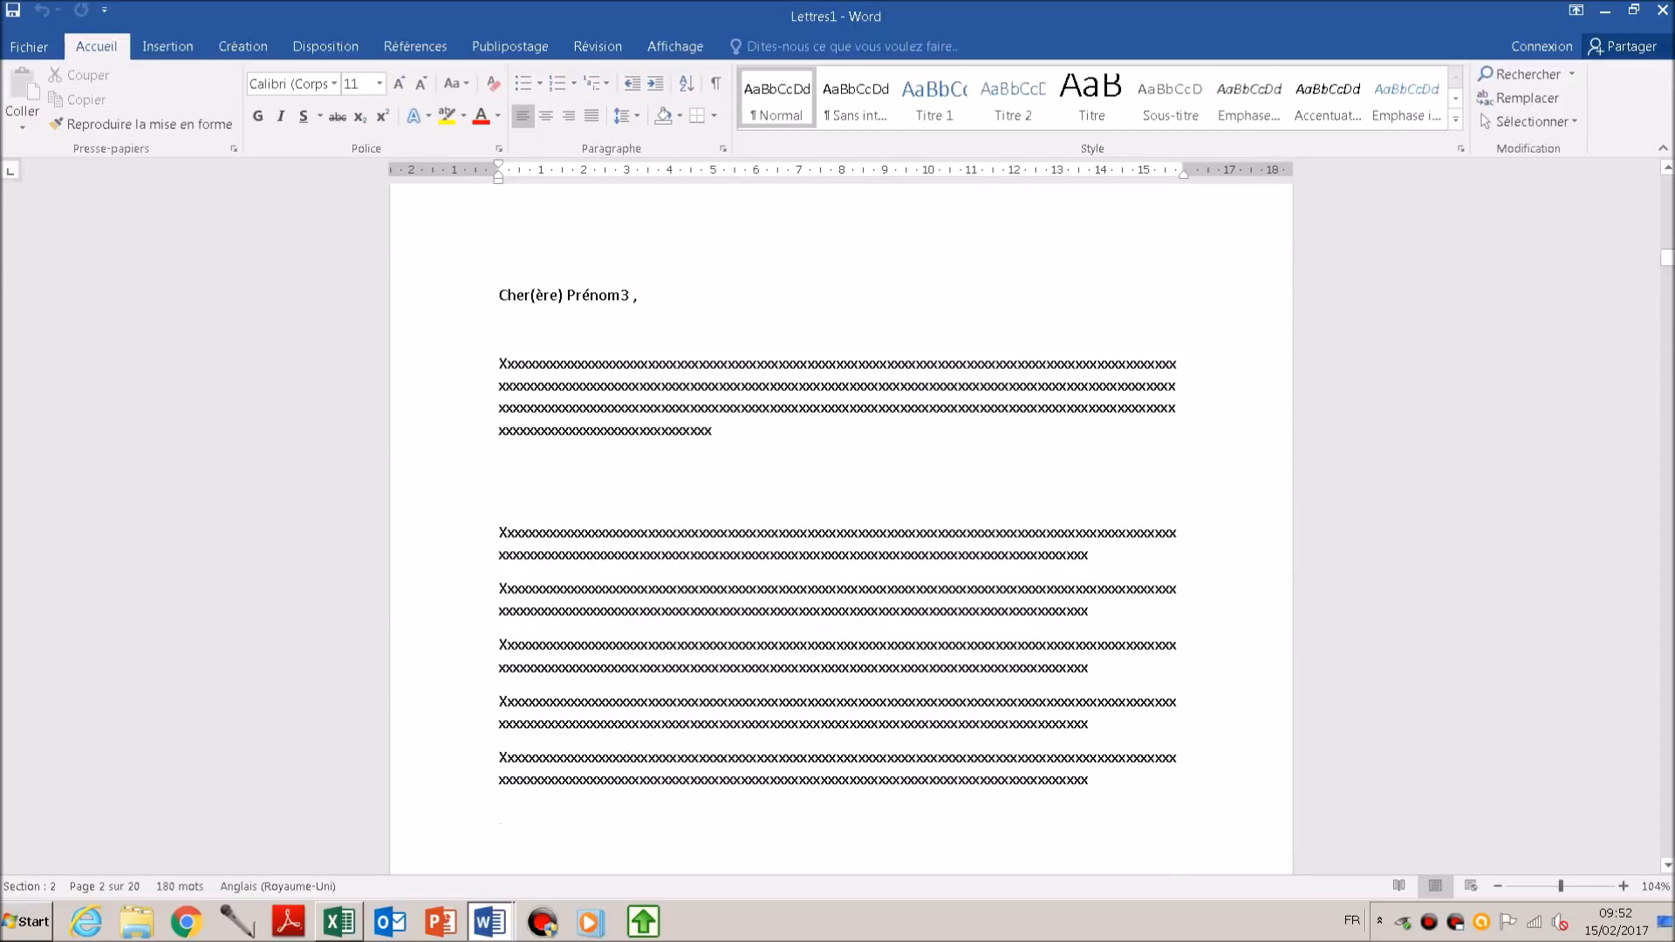